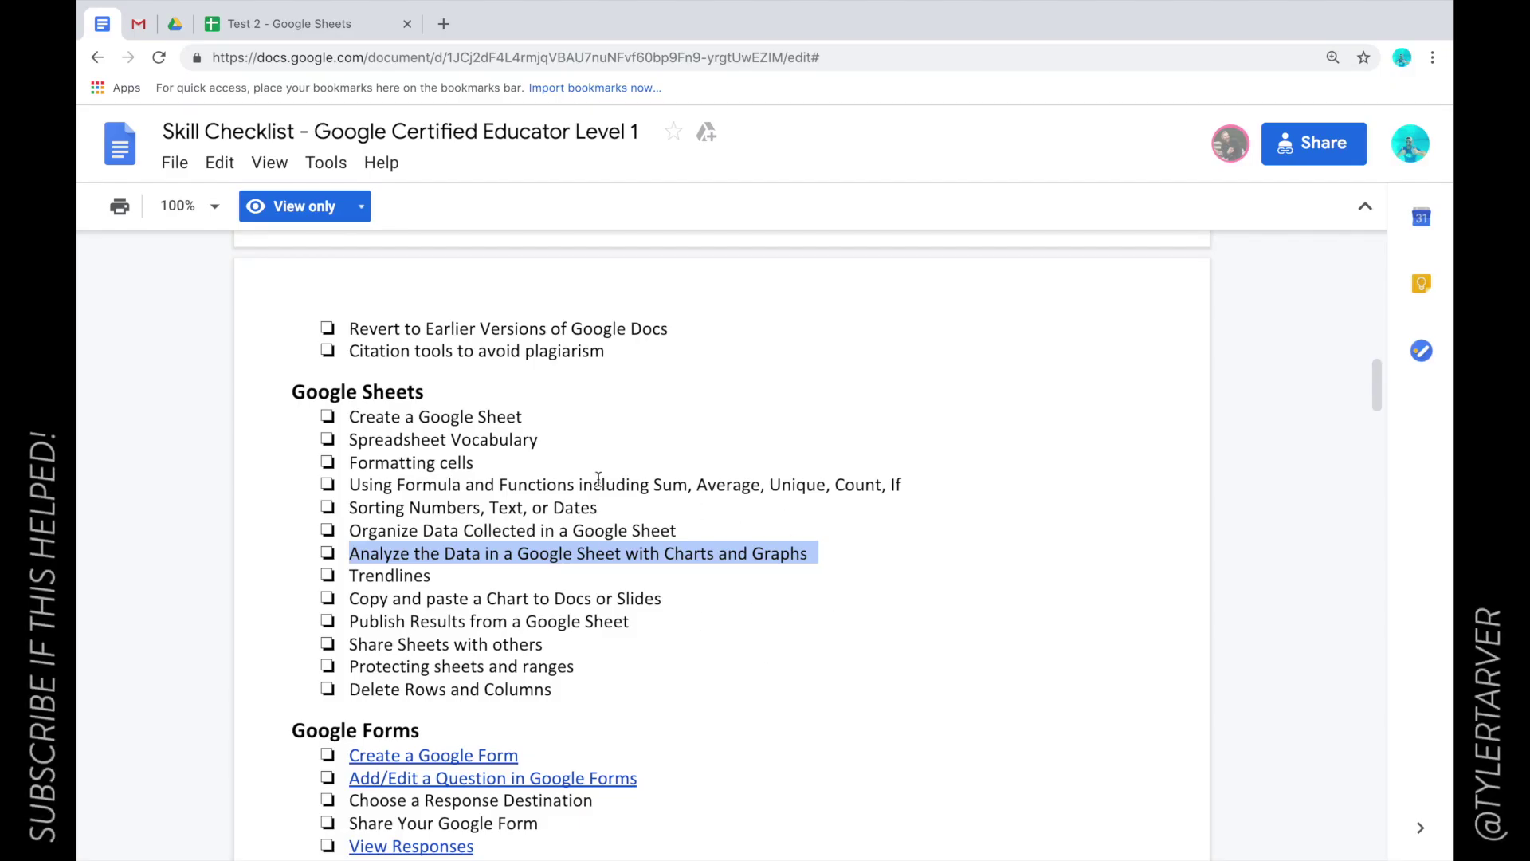
Highlight the 'Analyze the Data…' checklist line, then switch to the Test 2 spreadsheet
double_click(376, 561)
right_click(376, 561)
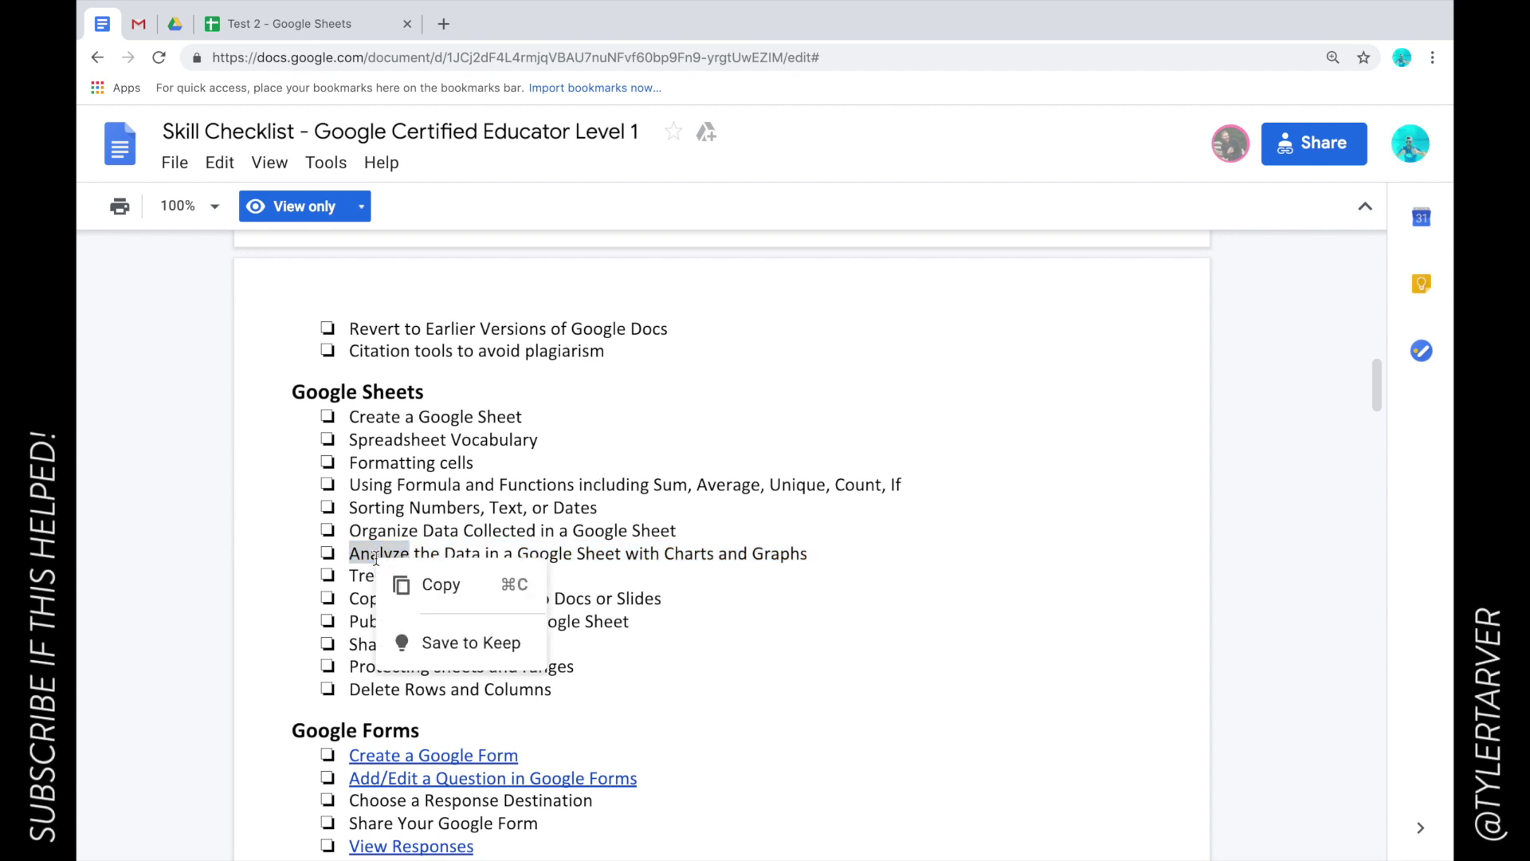
key("Escape")
triple_click(376, 559)
double_click(376, 558)
triple_click(376, 558)
double_click(377, 559)
triple_click(376, 558)
double_click(376, 559)
triple_click(376, 558)
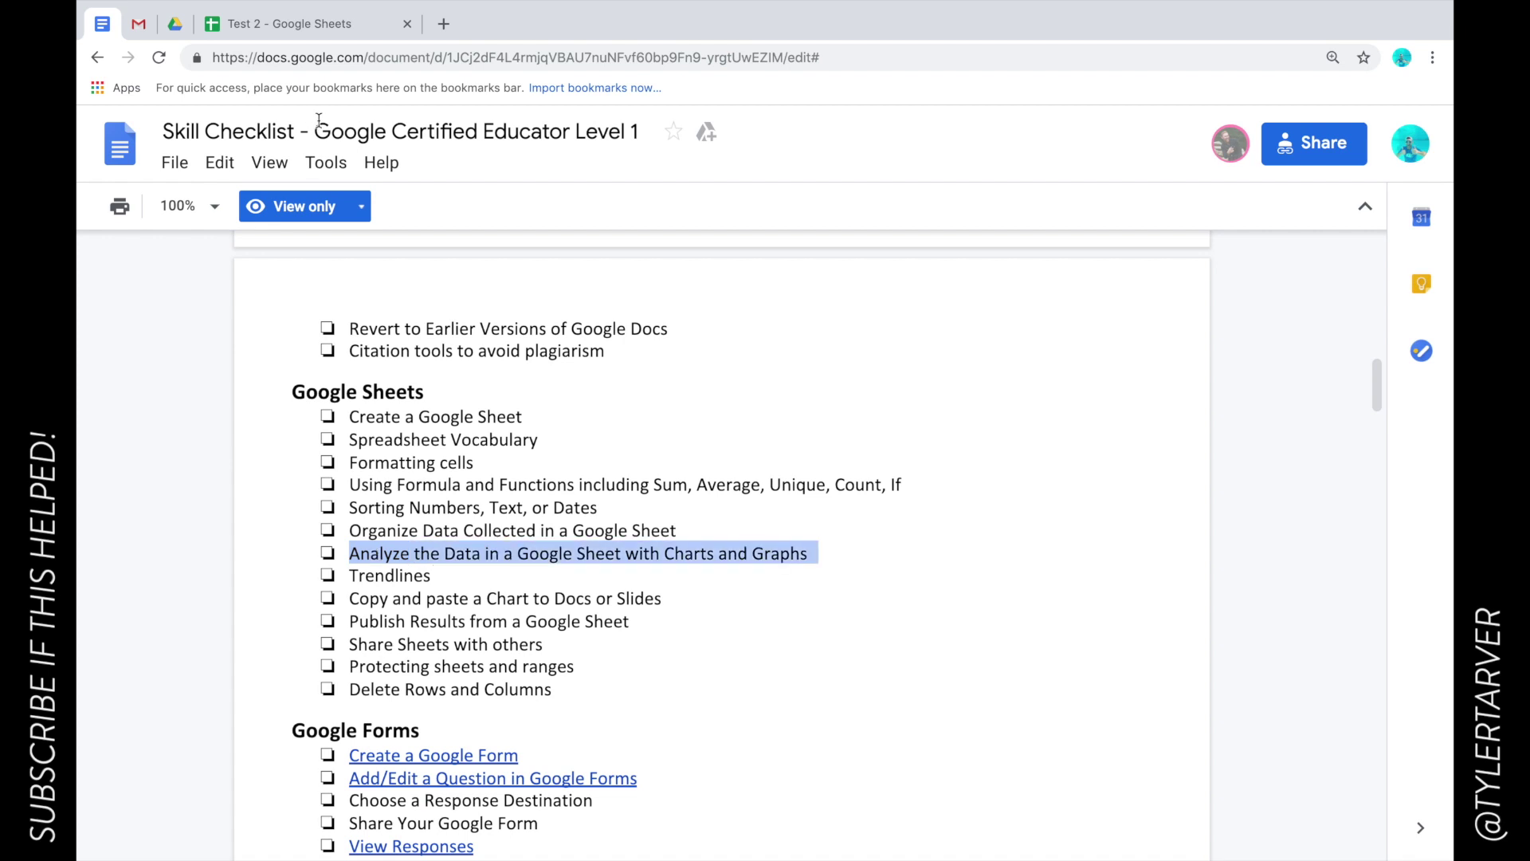
left_click(287, 32)
left_click(527, 567)
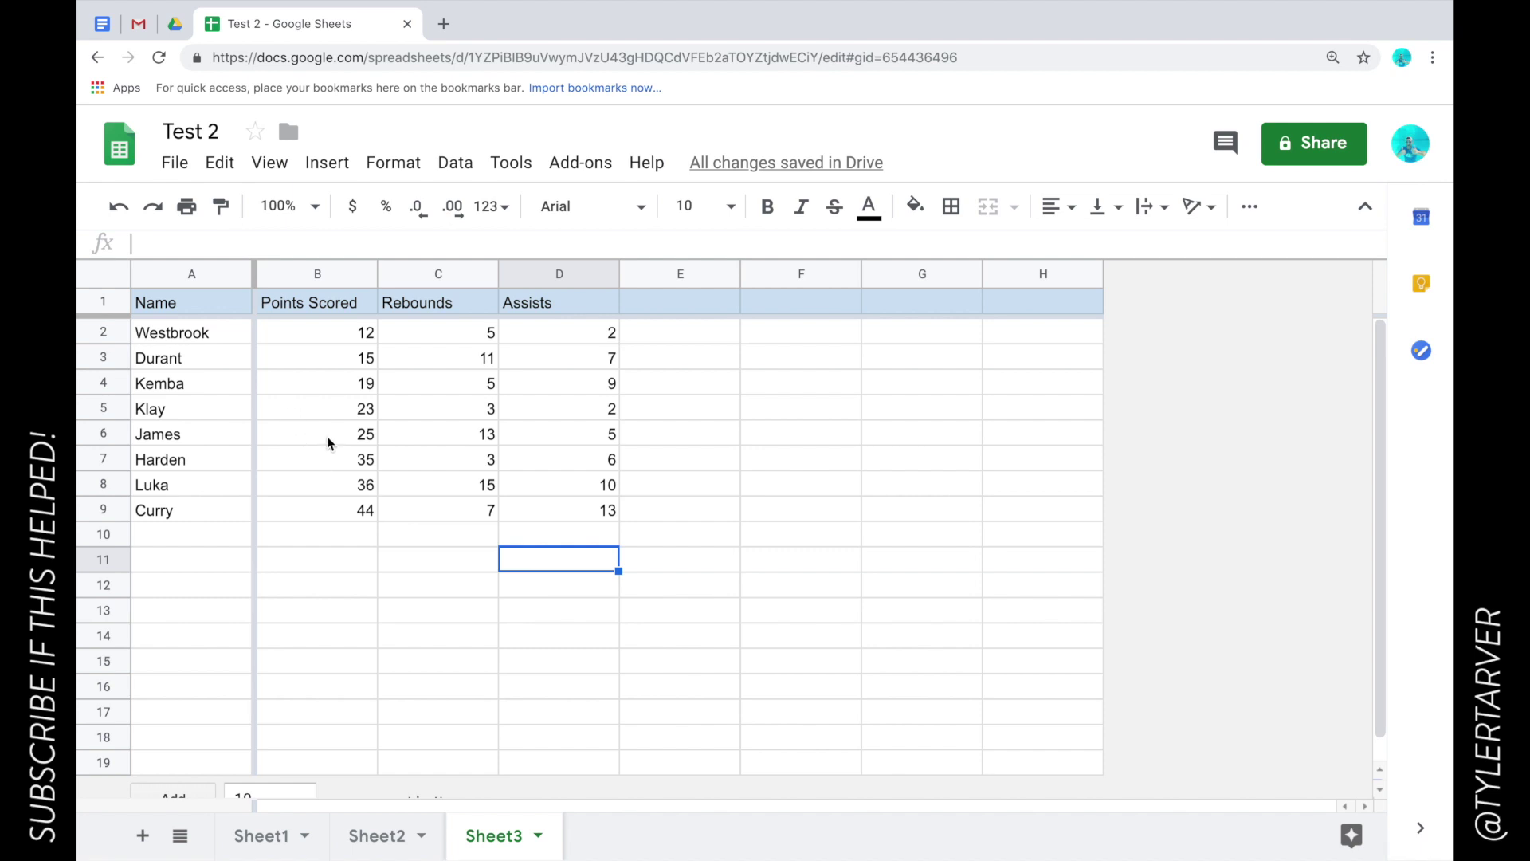
Select A1:D9, the Name, Points Scored, Rebounds and Assists table with headers
left_click(467, 585)
left_click(94, 513)
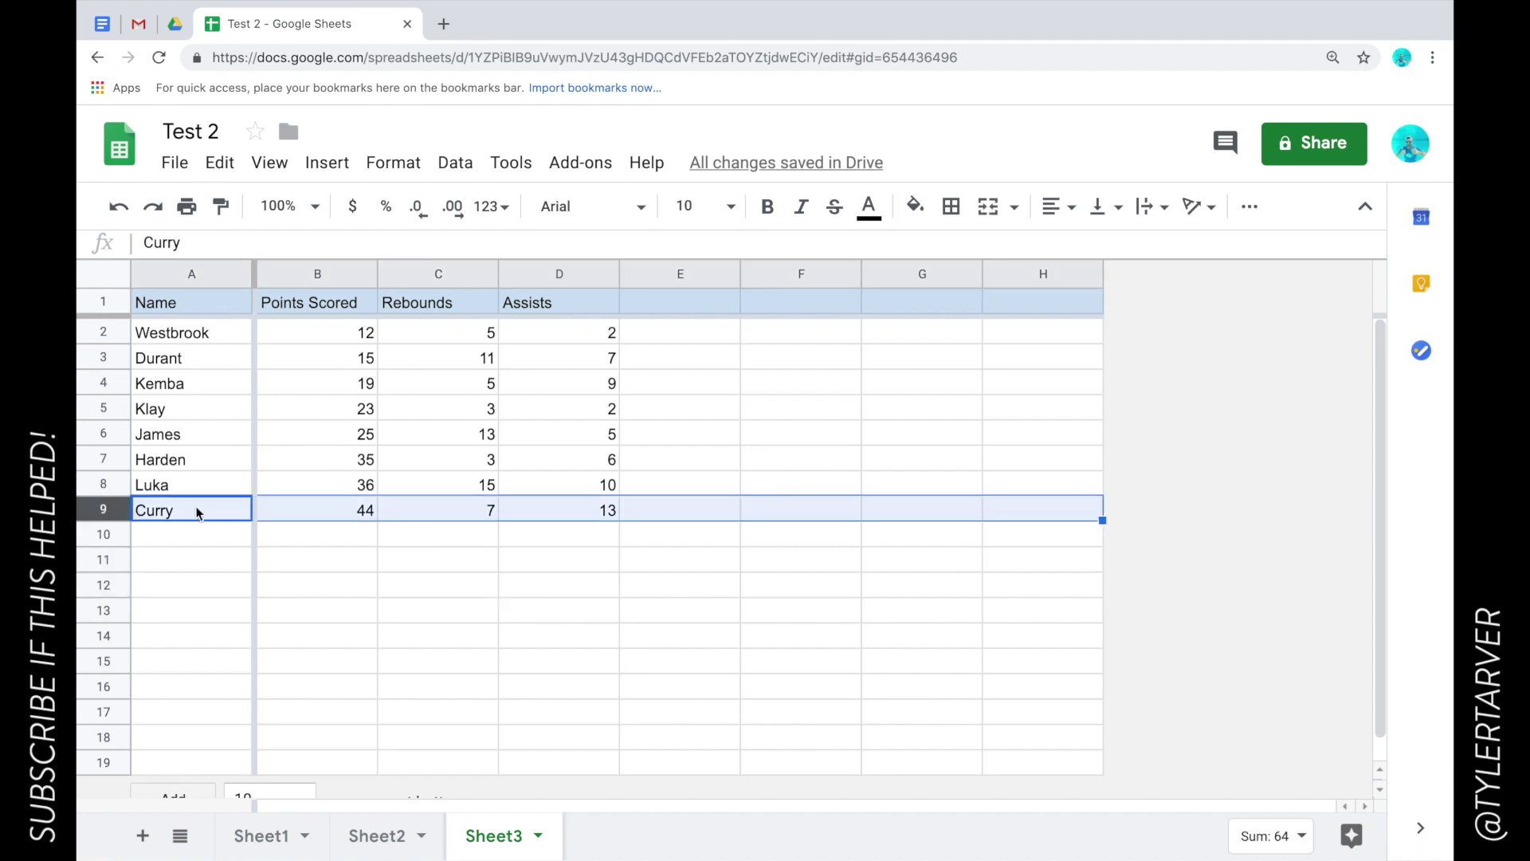
left_click(350, 509)
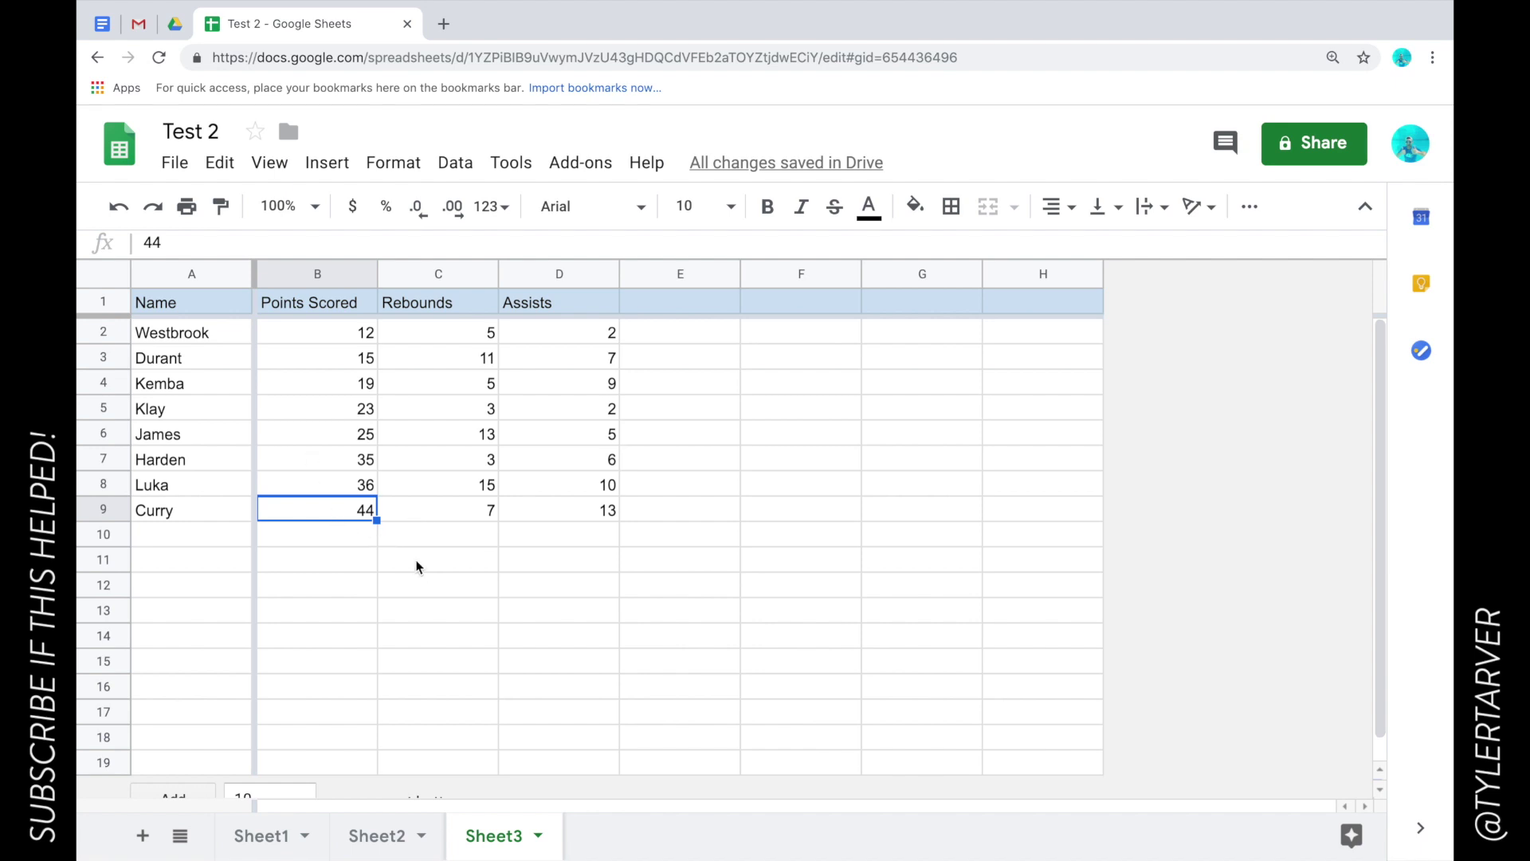
left_click(368, 534)
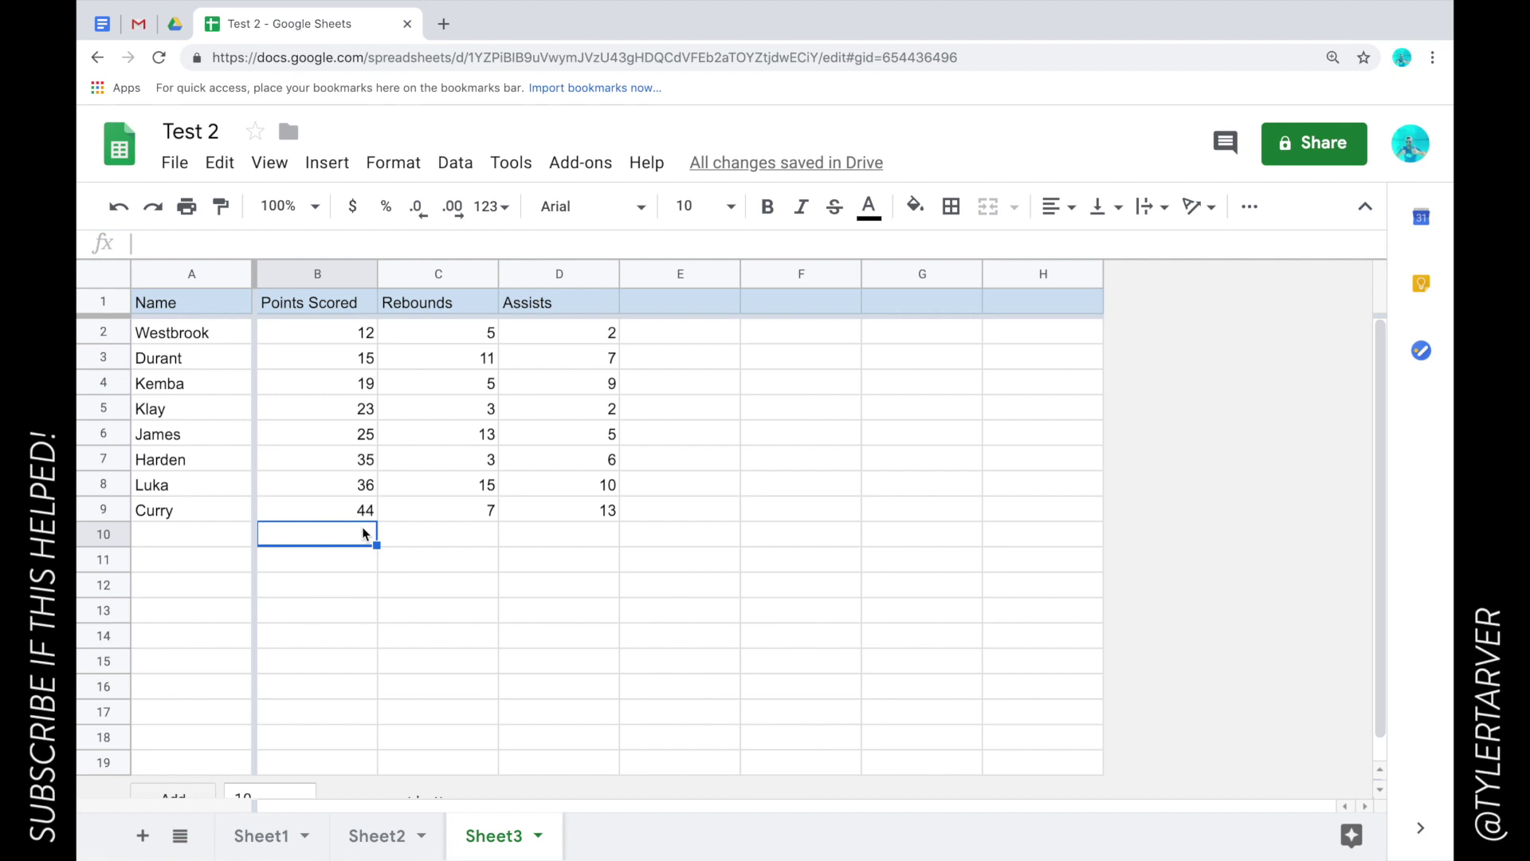
left_click(207, 312)
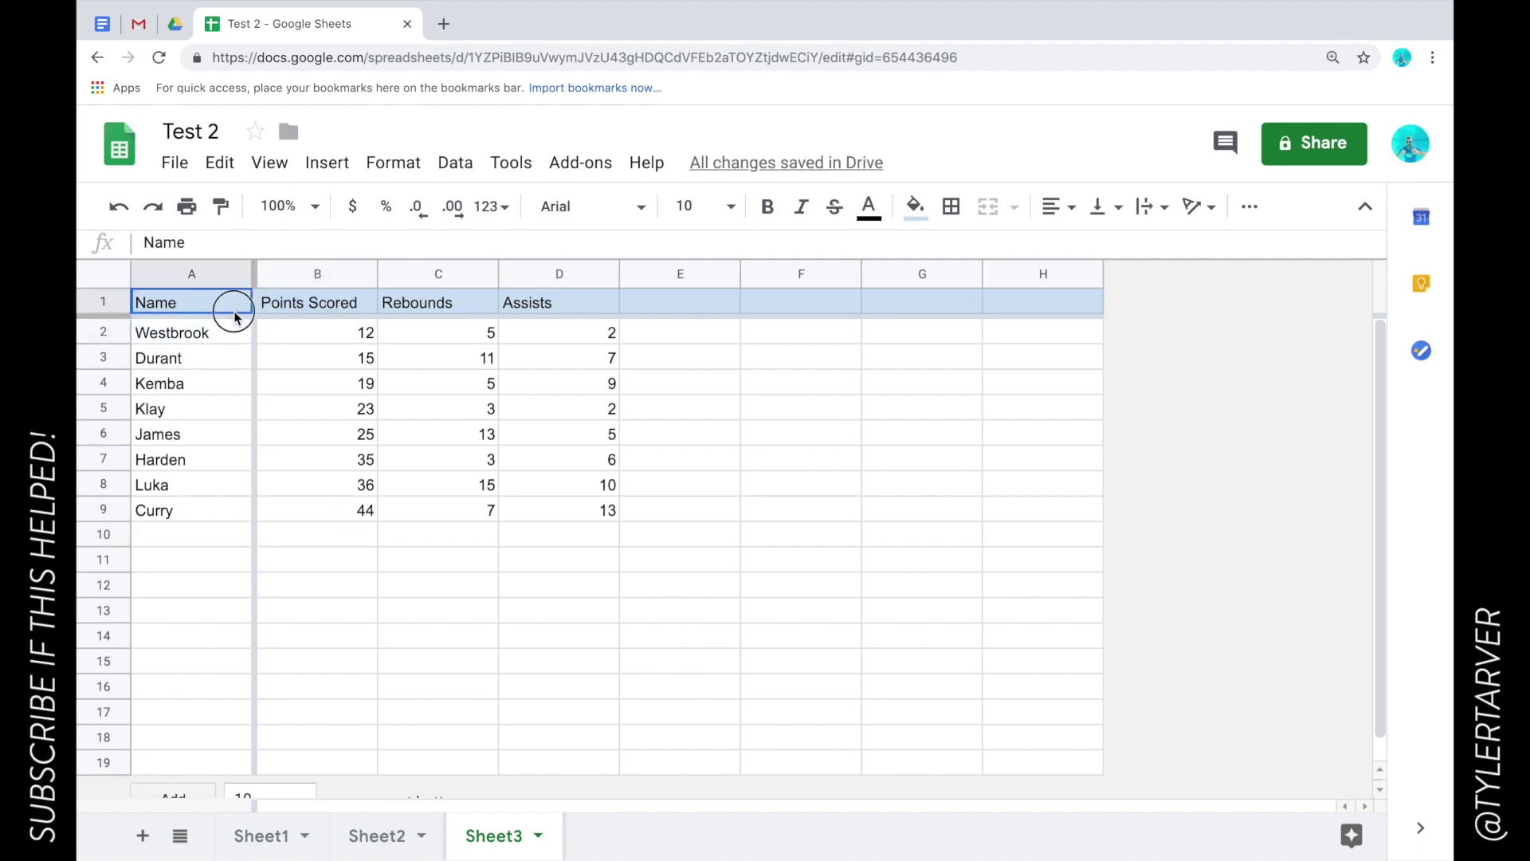
left_click_drag(252, 310, 548, 520)
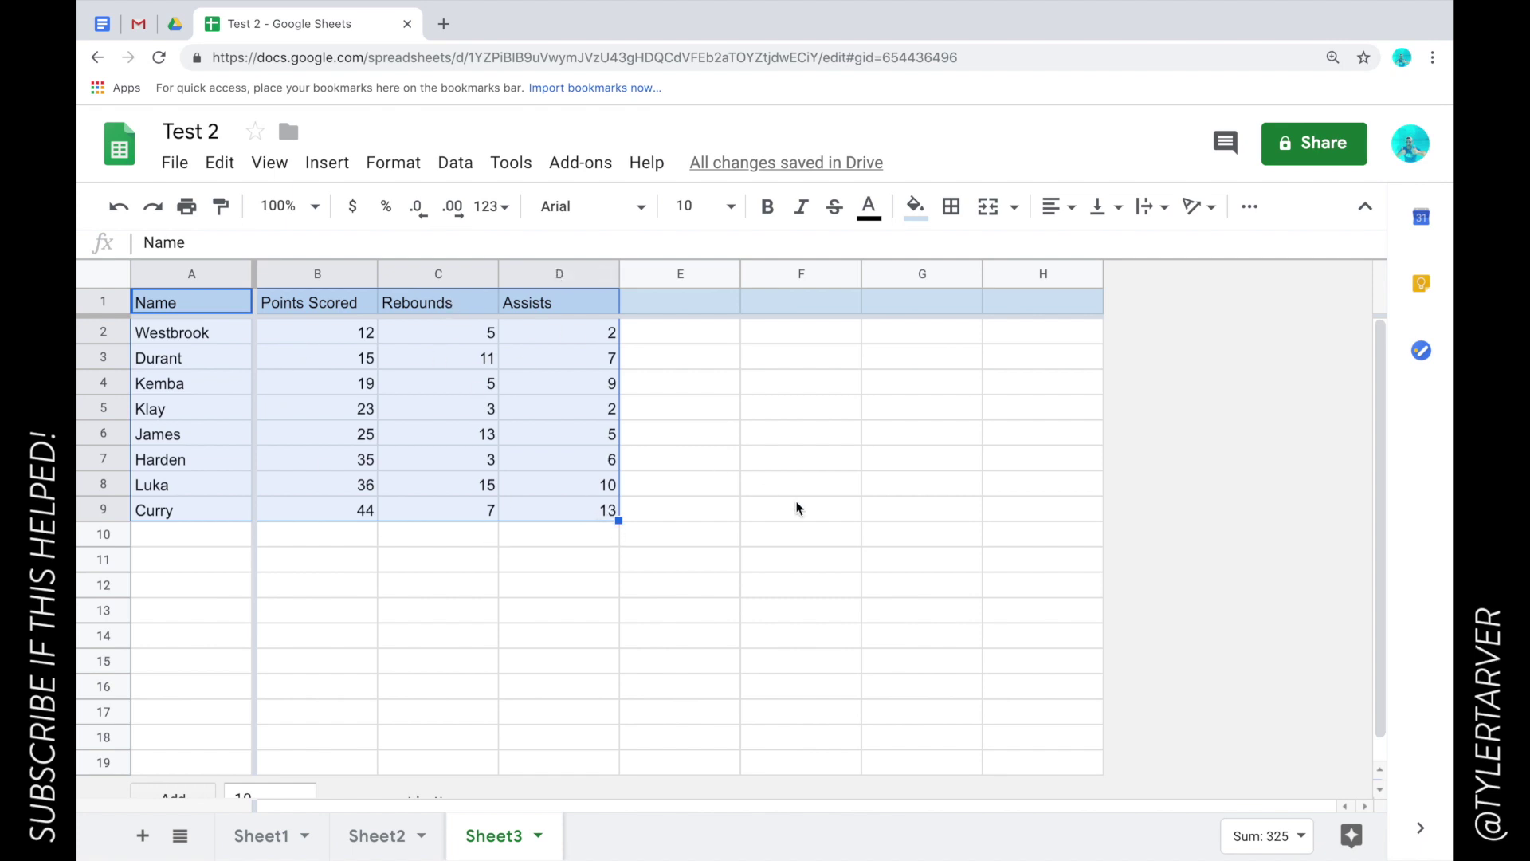
mouse_move(1324, 835)
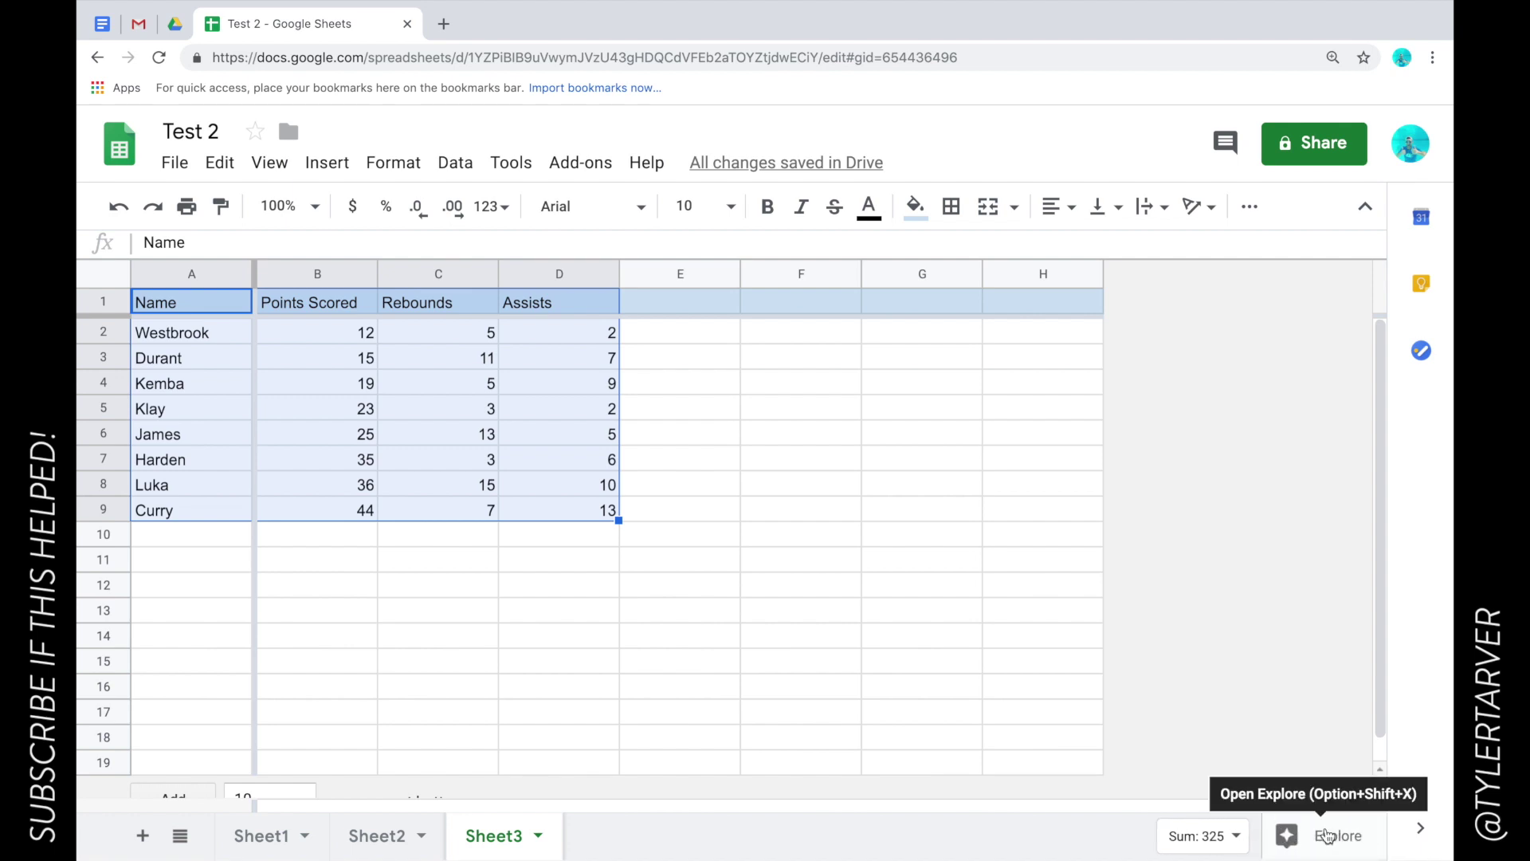
Open Explore for A1:D9 and review its sum 325, min 2 and max 44 stats
left_click(1329, 839)
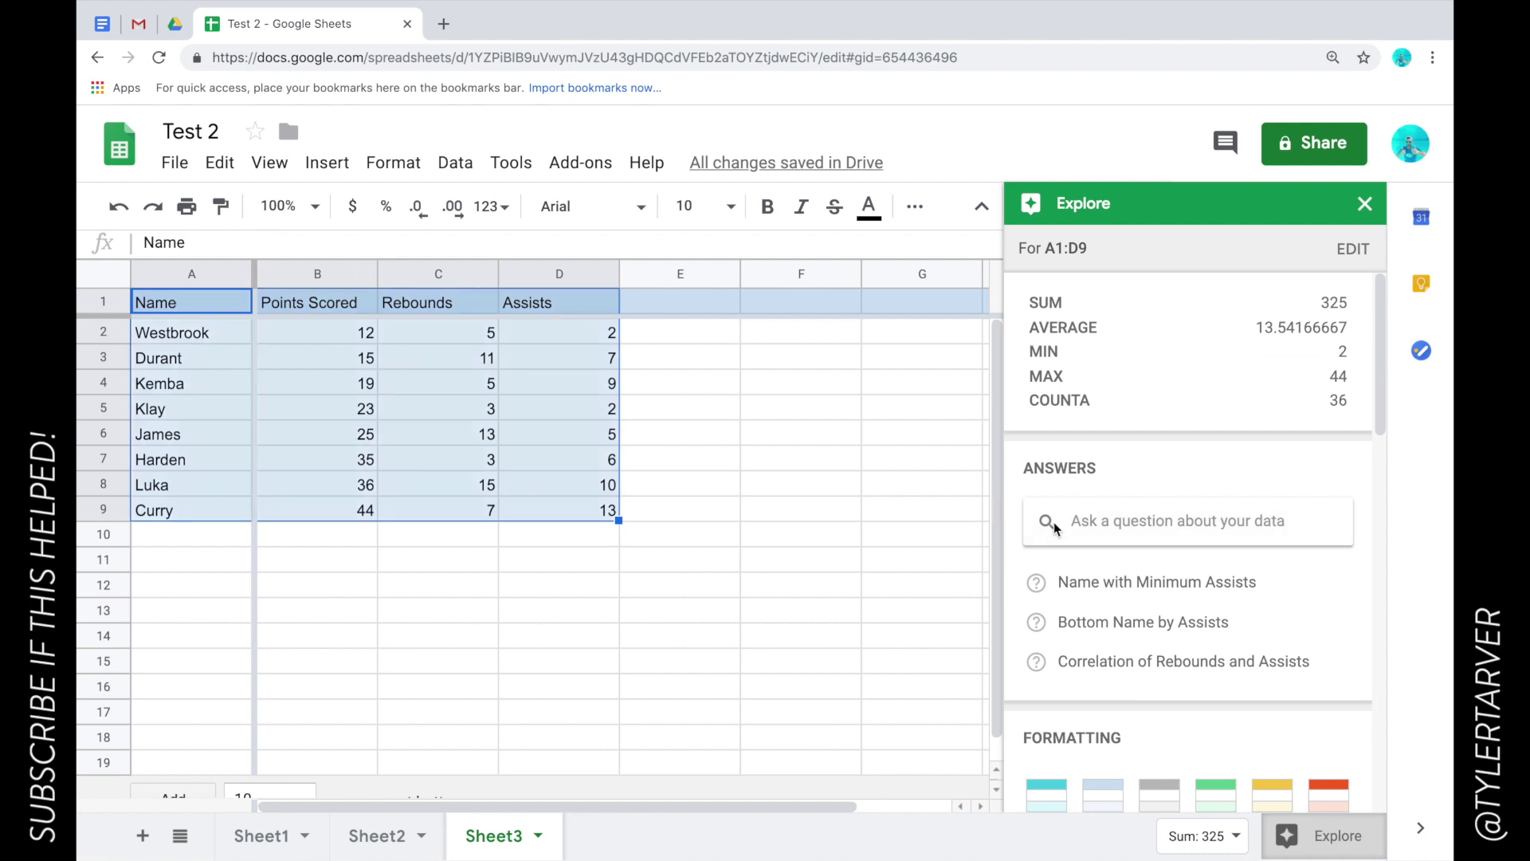
scroll(1299, 581, "down", 2)
scroll(1299, 574, "down", 2)
scroll(1248, 502, "down", 2)
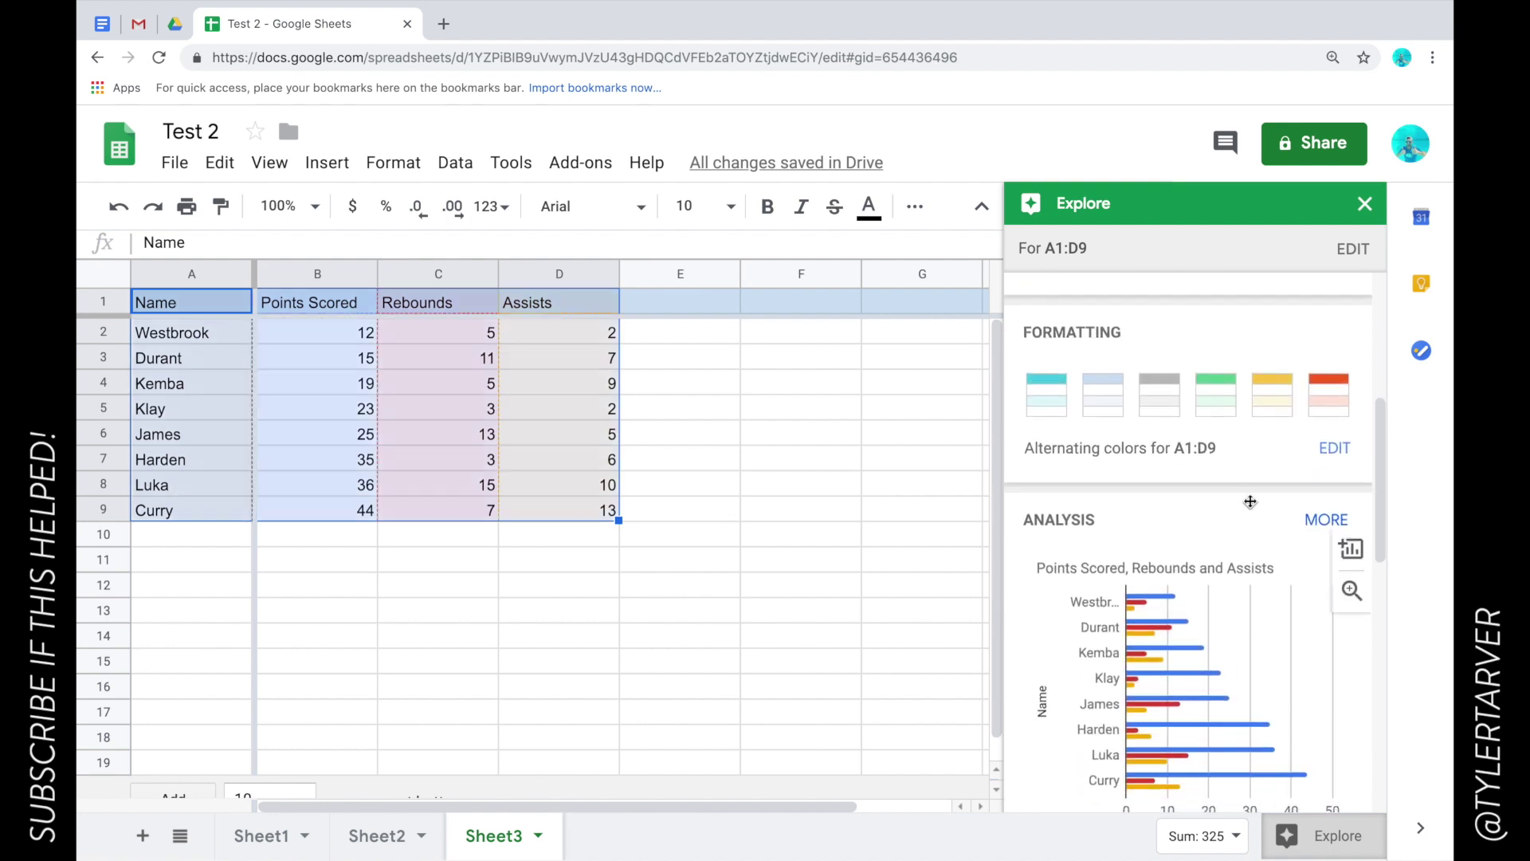
scroll(1227, 446, "down", 2)
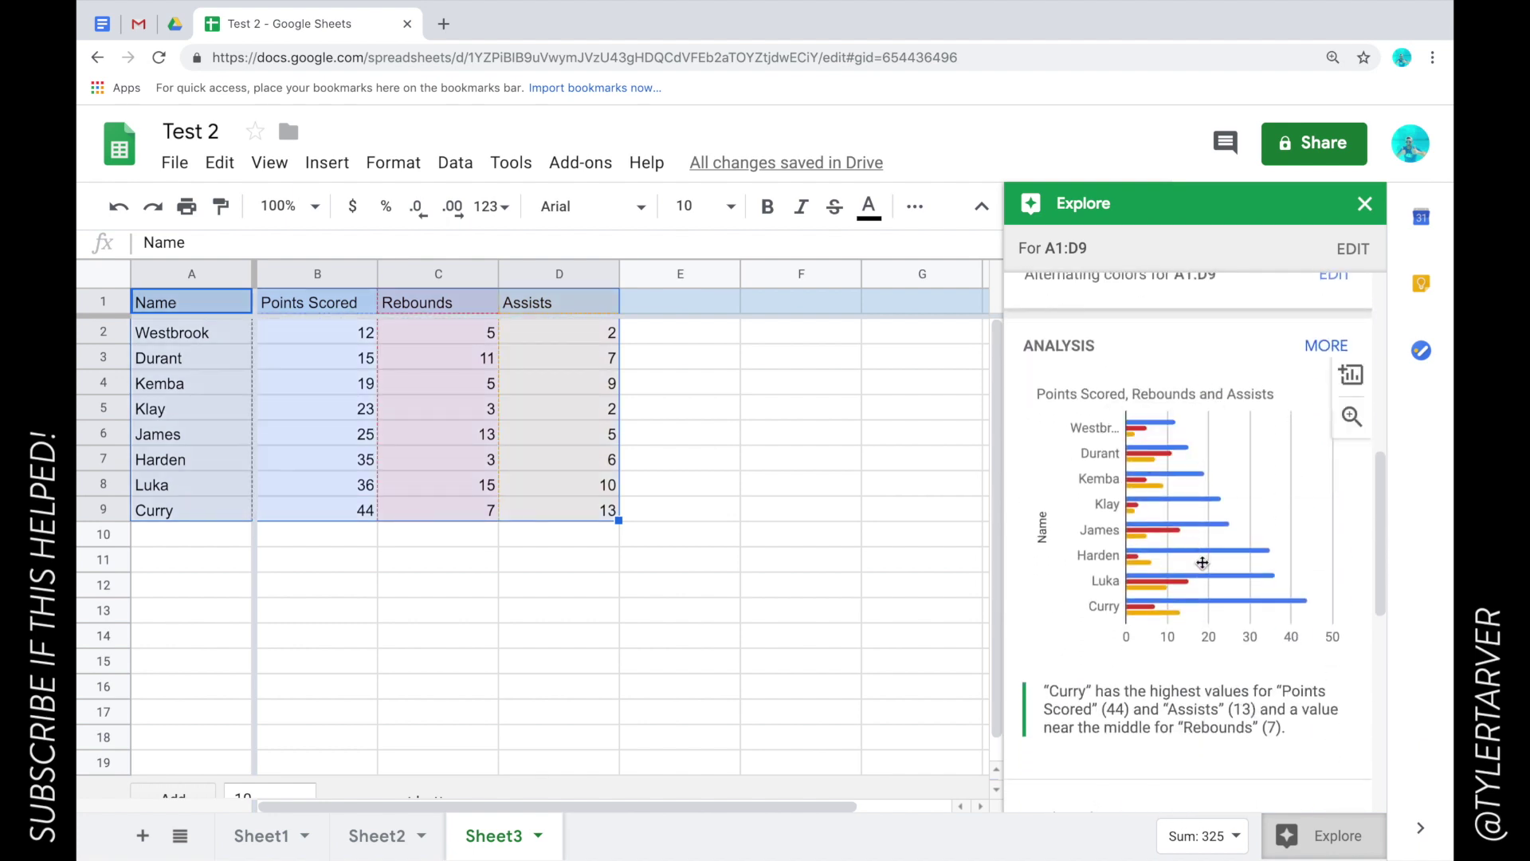
scroll(1203, 562, "down", 2)
scroll(1163, 510, "up", 1)
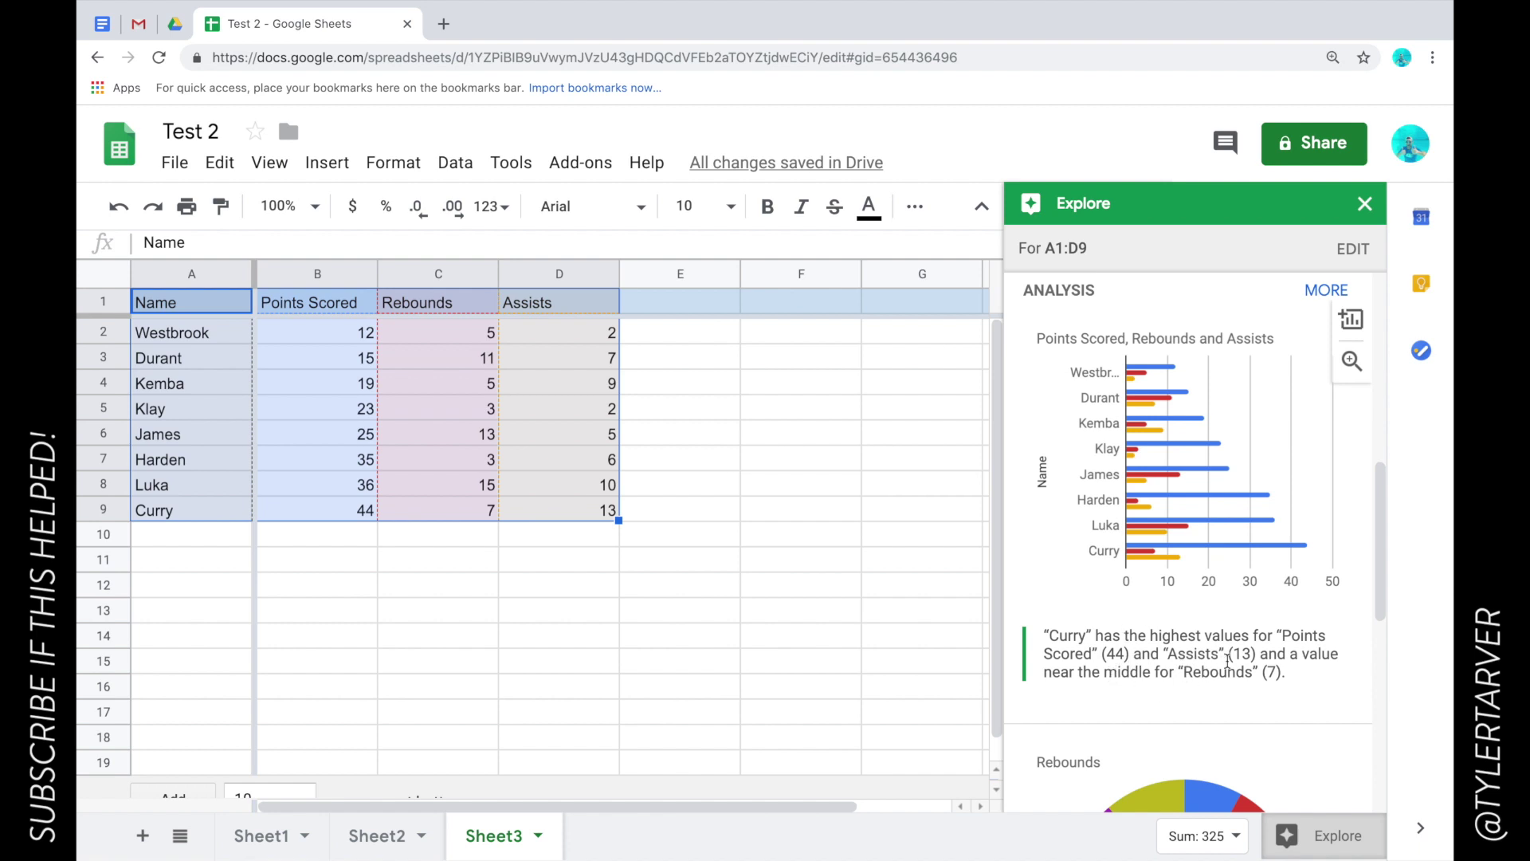
Browse Explore's suggested charts, return to the top, and close the panel
scroll(1227, 660, "down", 1)
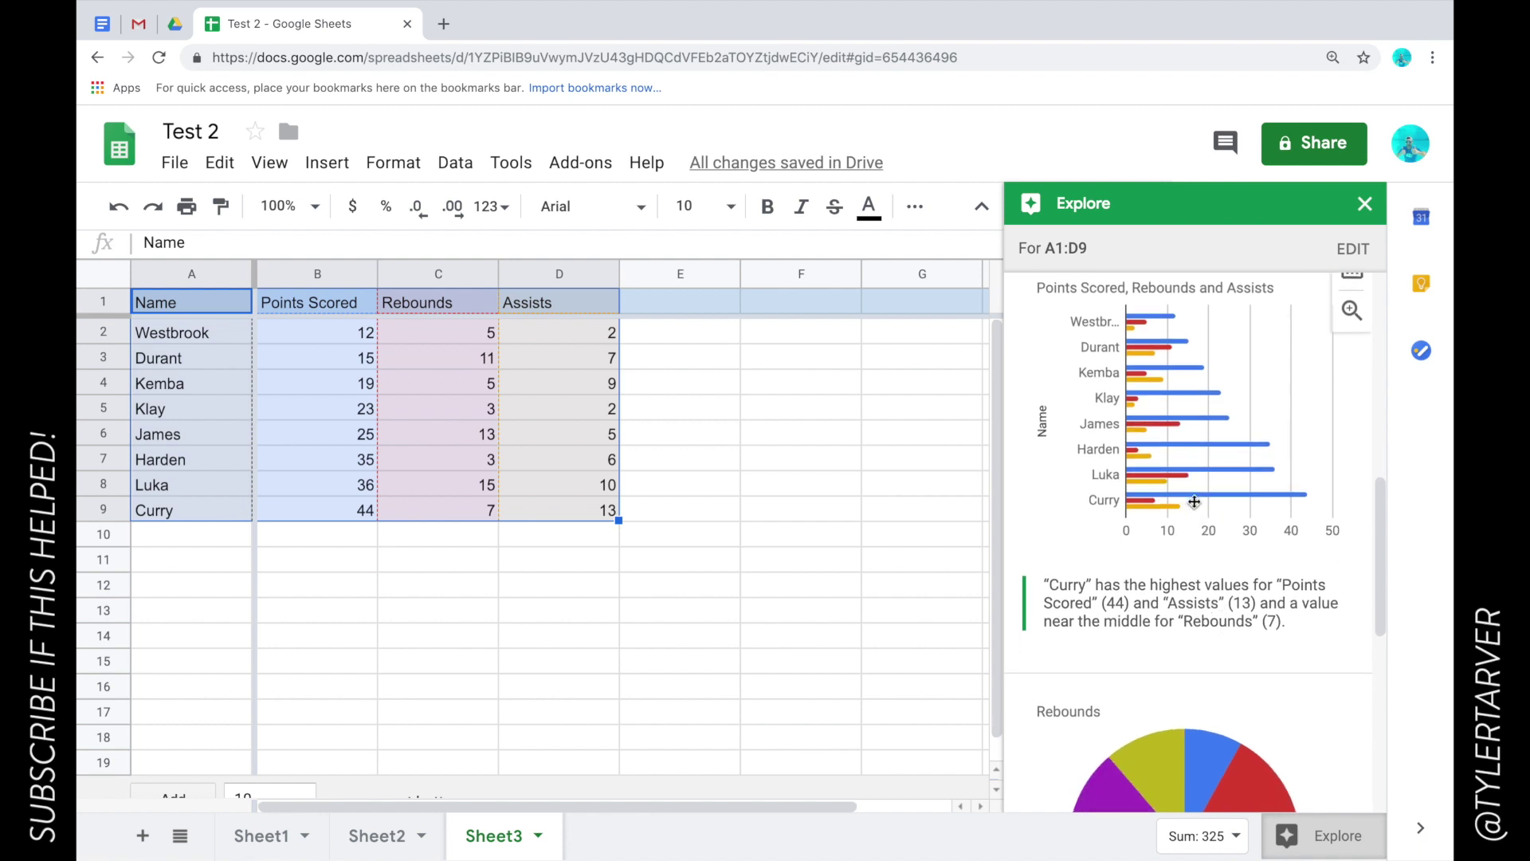
scroll(1194, 501, "down", 5)
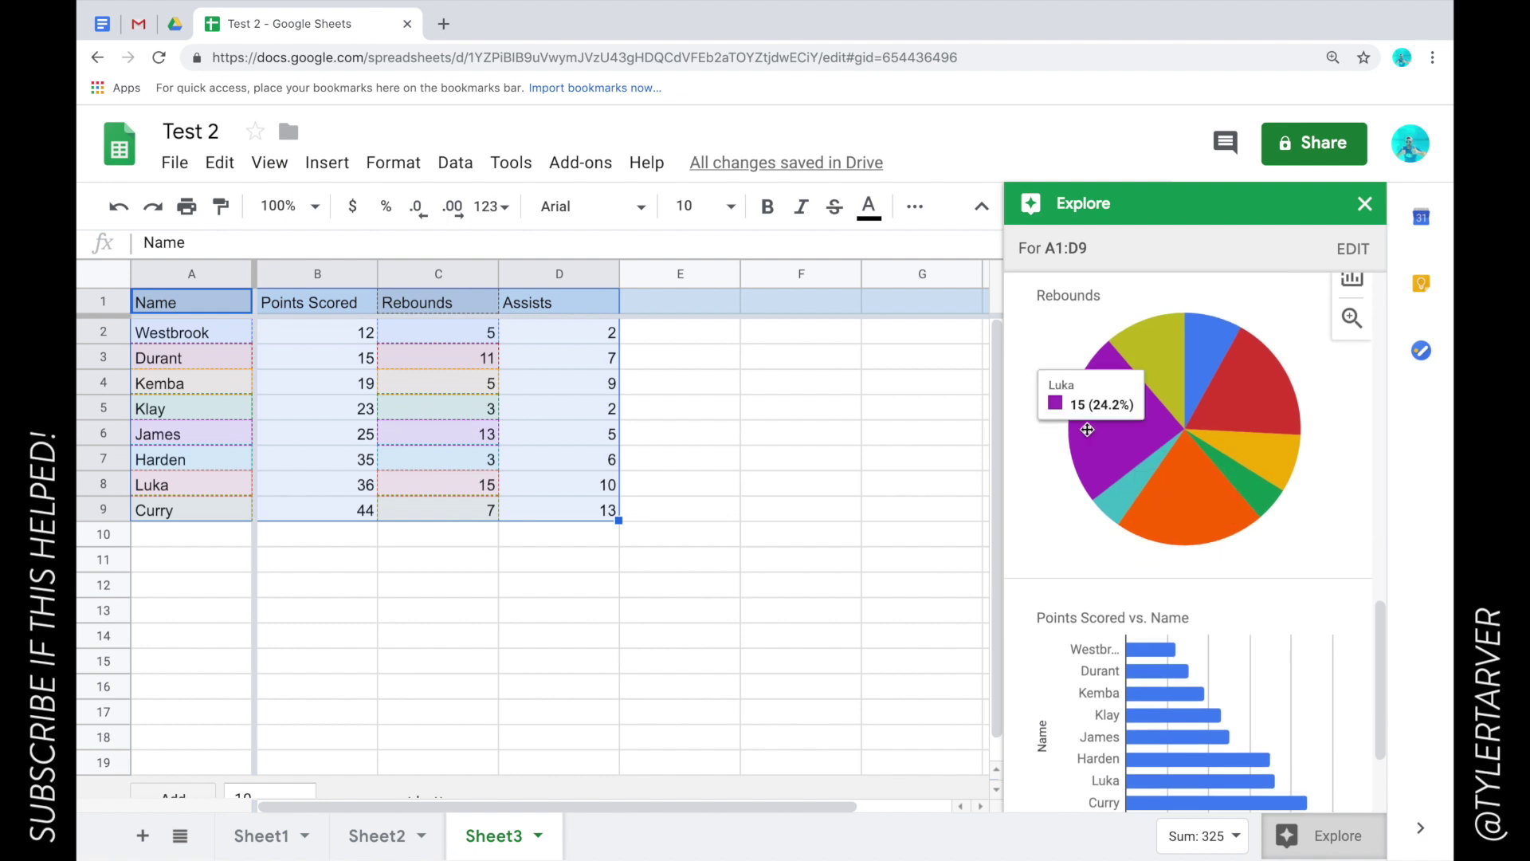
scroll(1107, 502, "down", 2)
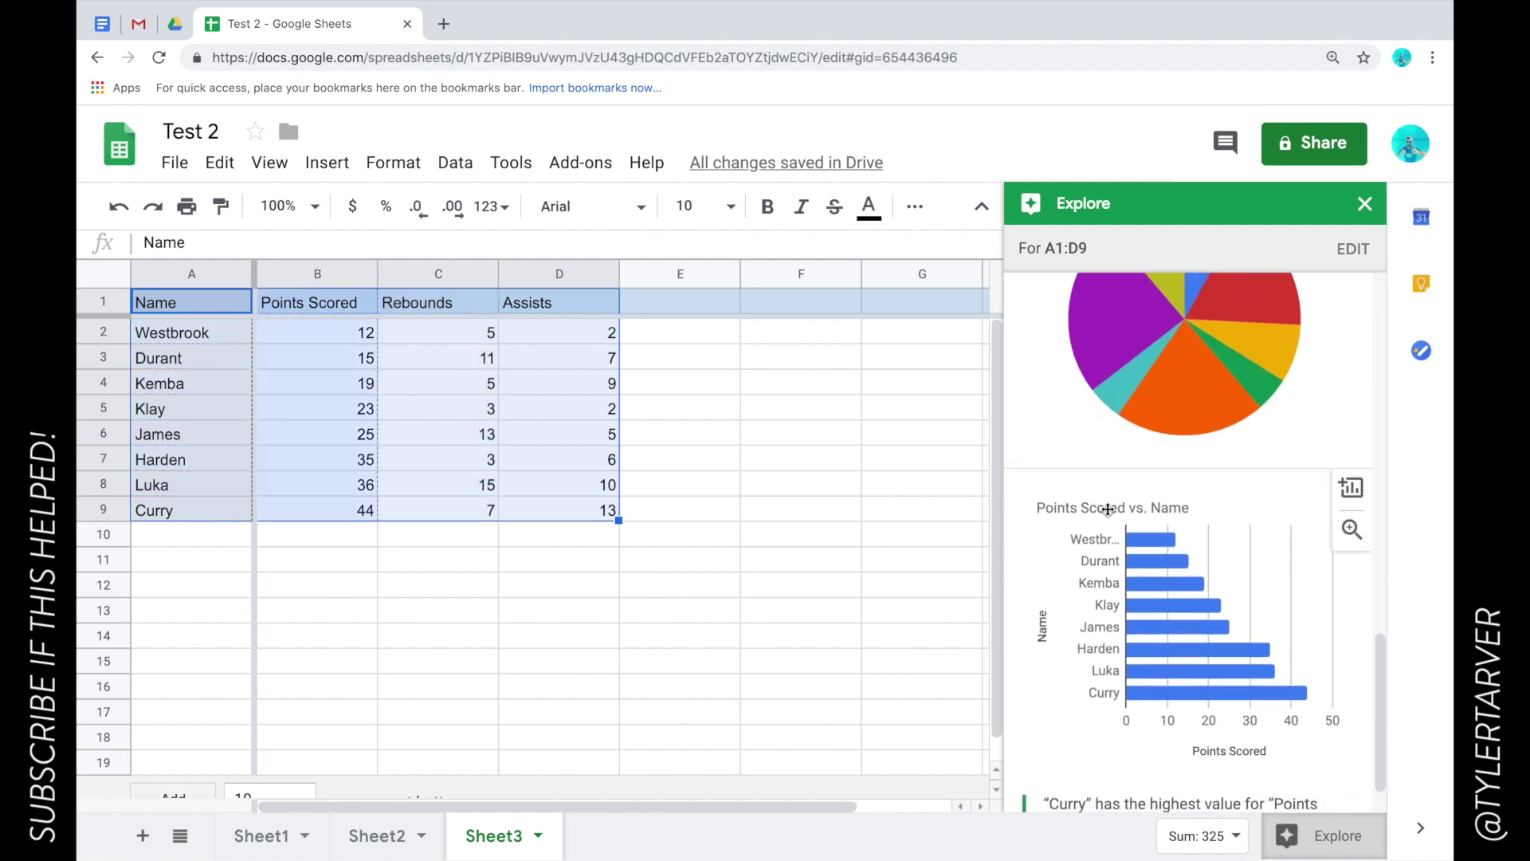
scroll(1175, 546, "up", 2)
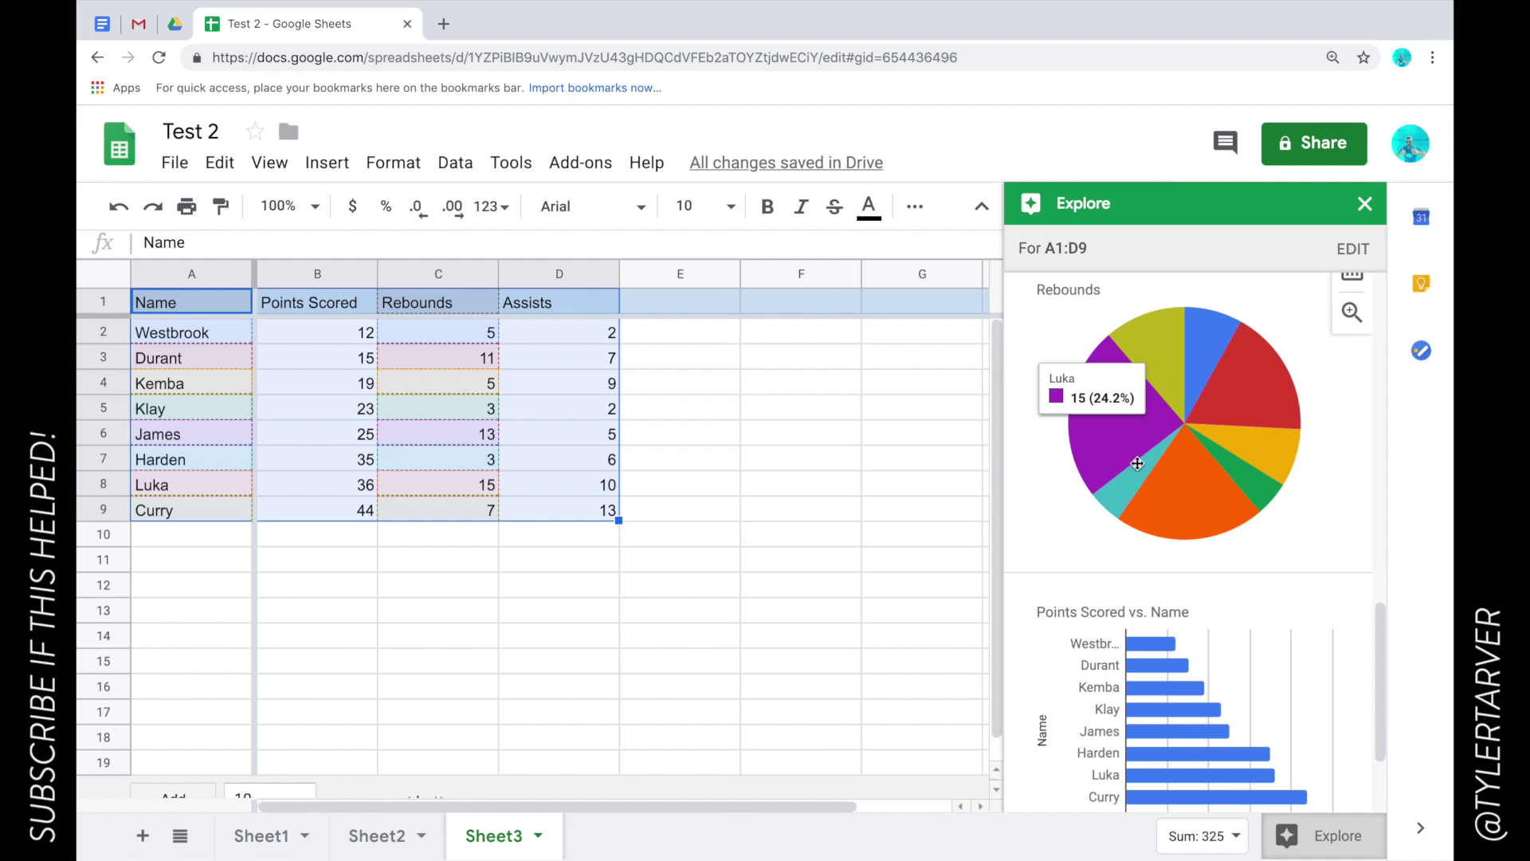
scroll(1202, 566, "down", 1)
scroll(1203, 570, "up", 1)
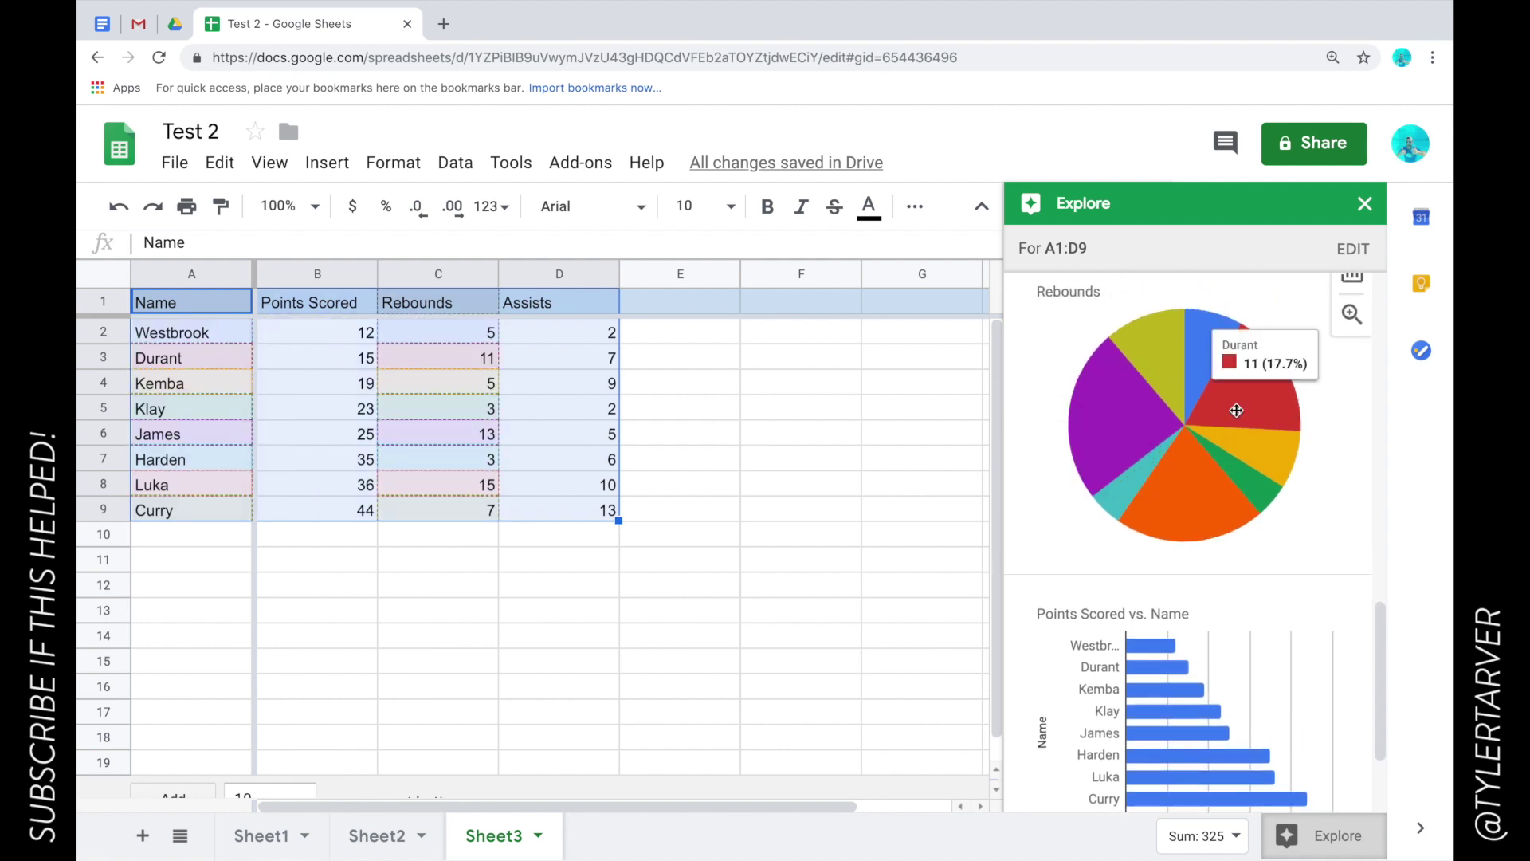
scroll(1209, 631, "down", 2)
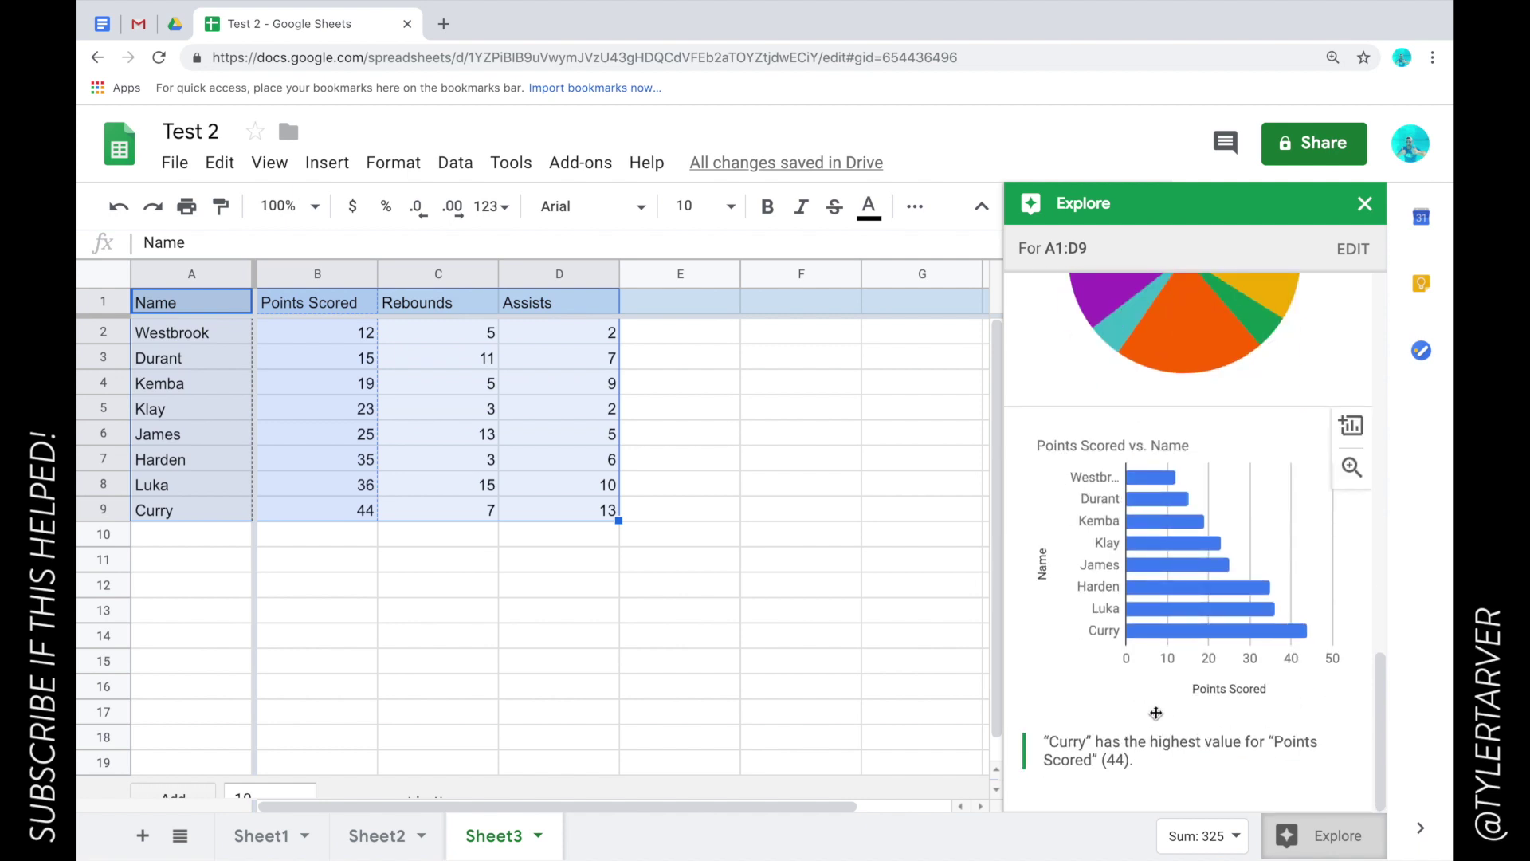
scroll(1155, 712, "up", 5)
scroll(1156, 709, "up", 5)
scroll(1113, 534, "up", 5)
scroll(1275, 398, "up", 5)
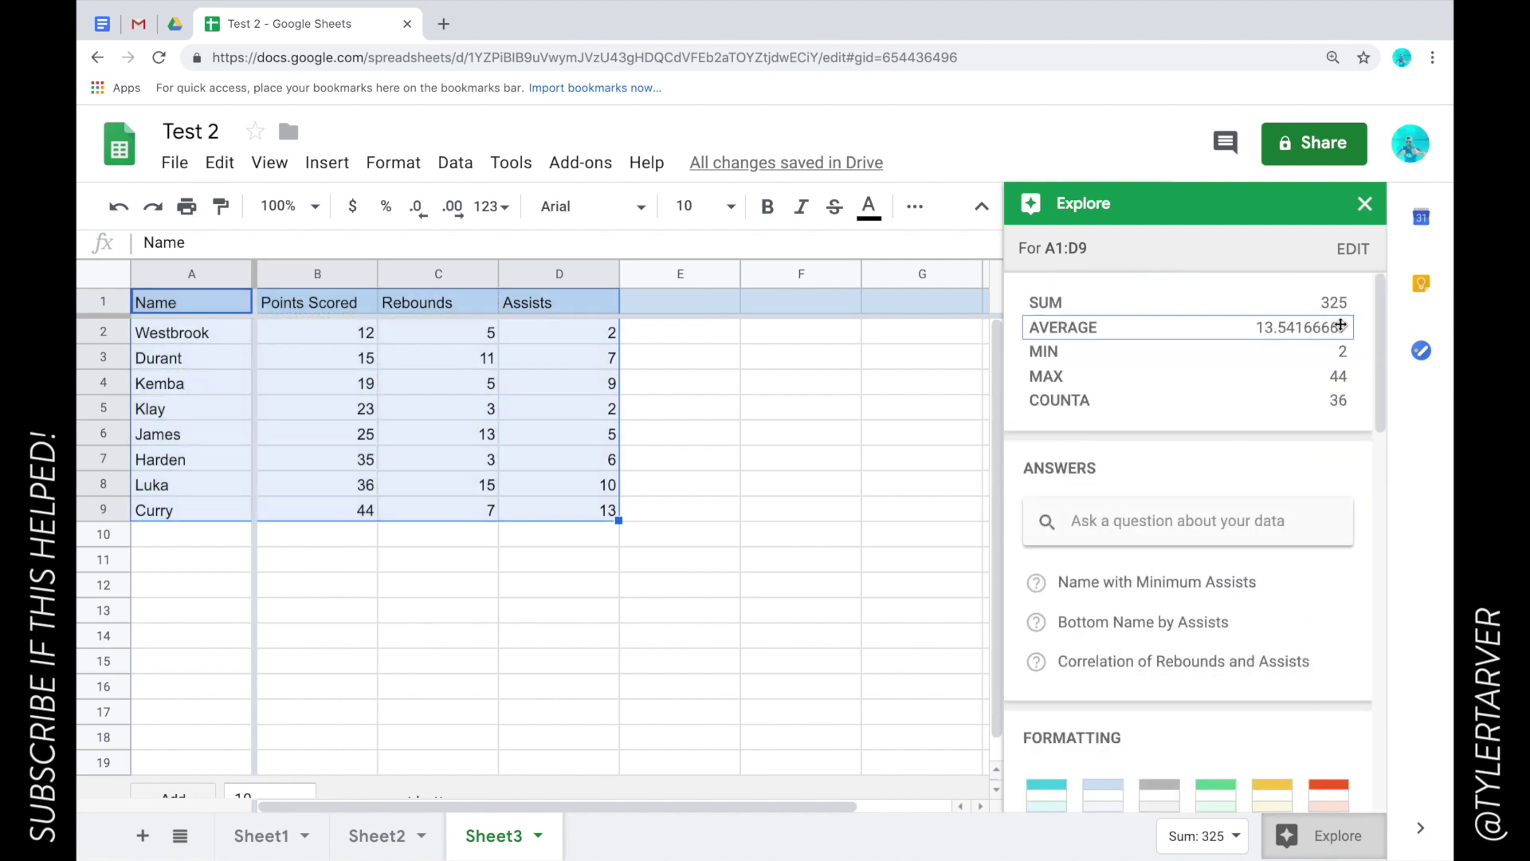
left_click(1364, 204)
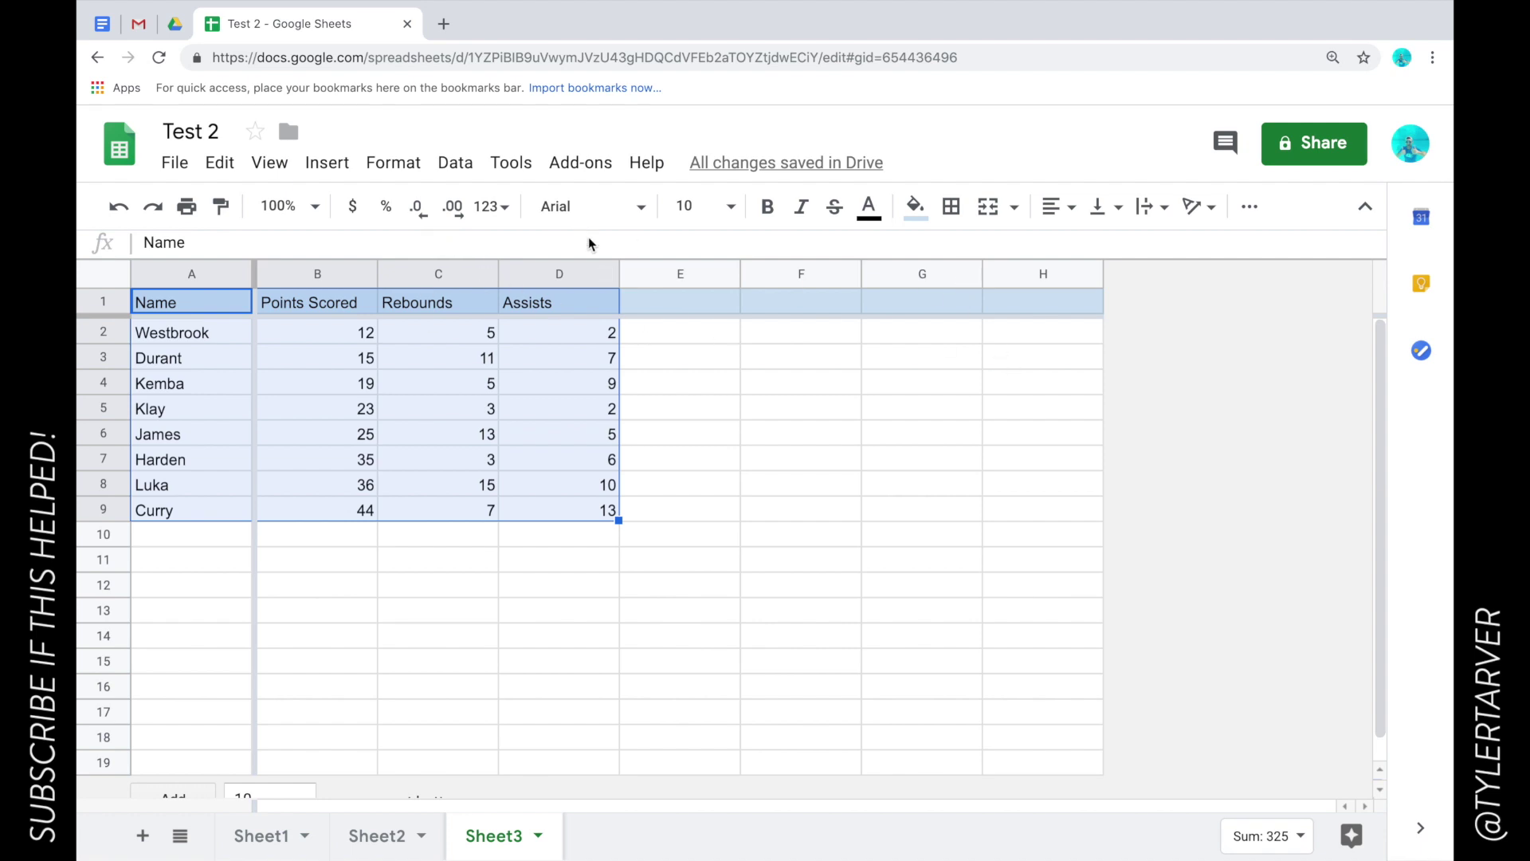
Insert a stacked column chart from A1:D9, shrunk and placed right of the table
left_click(469, 165)
mouse_move(327, 162)
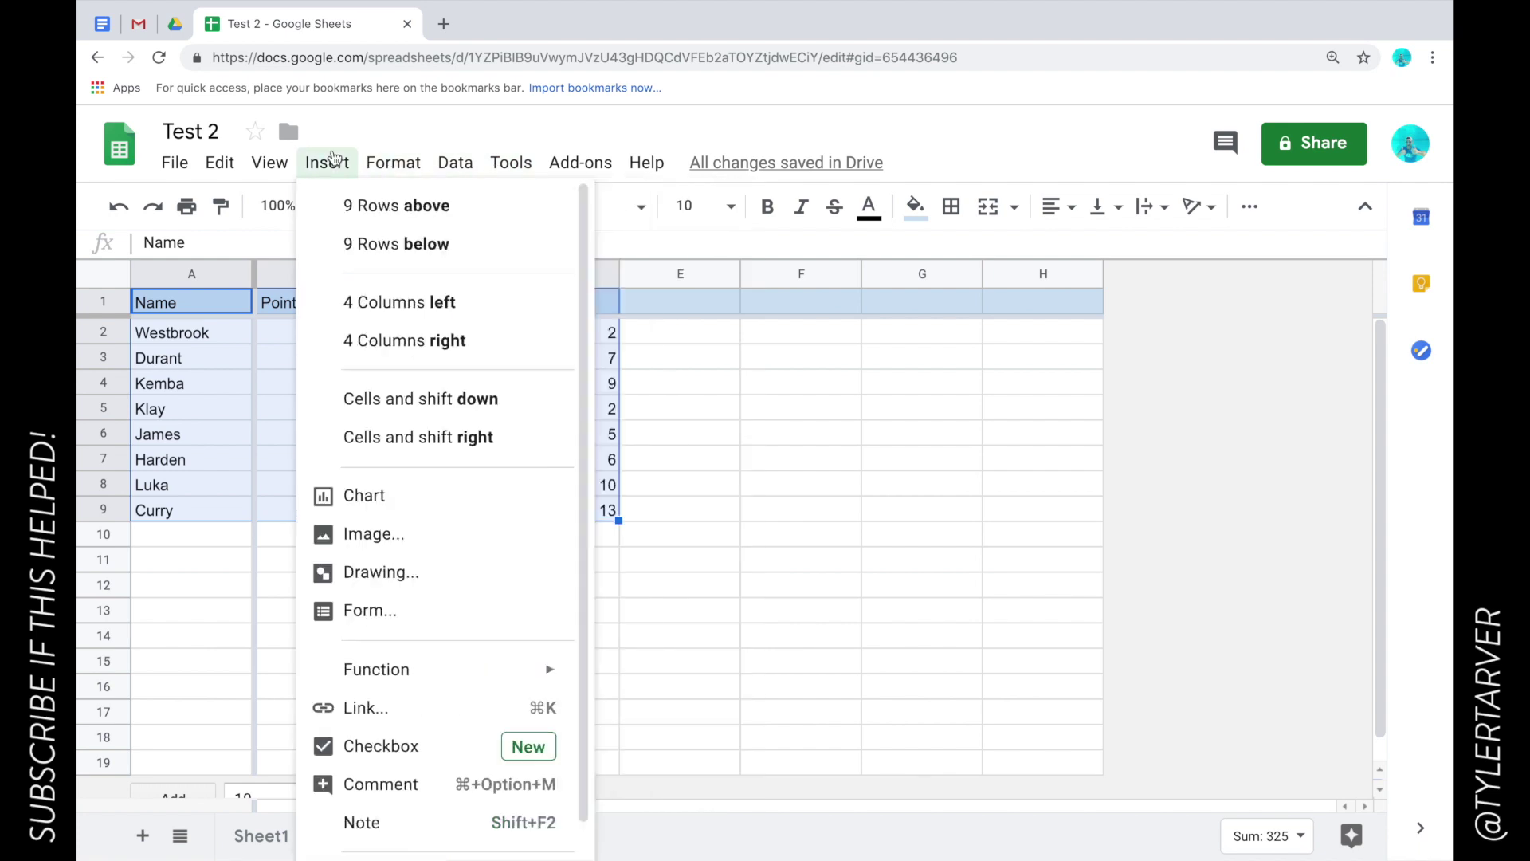
left_click(427, 493)
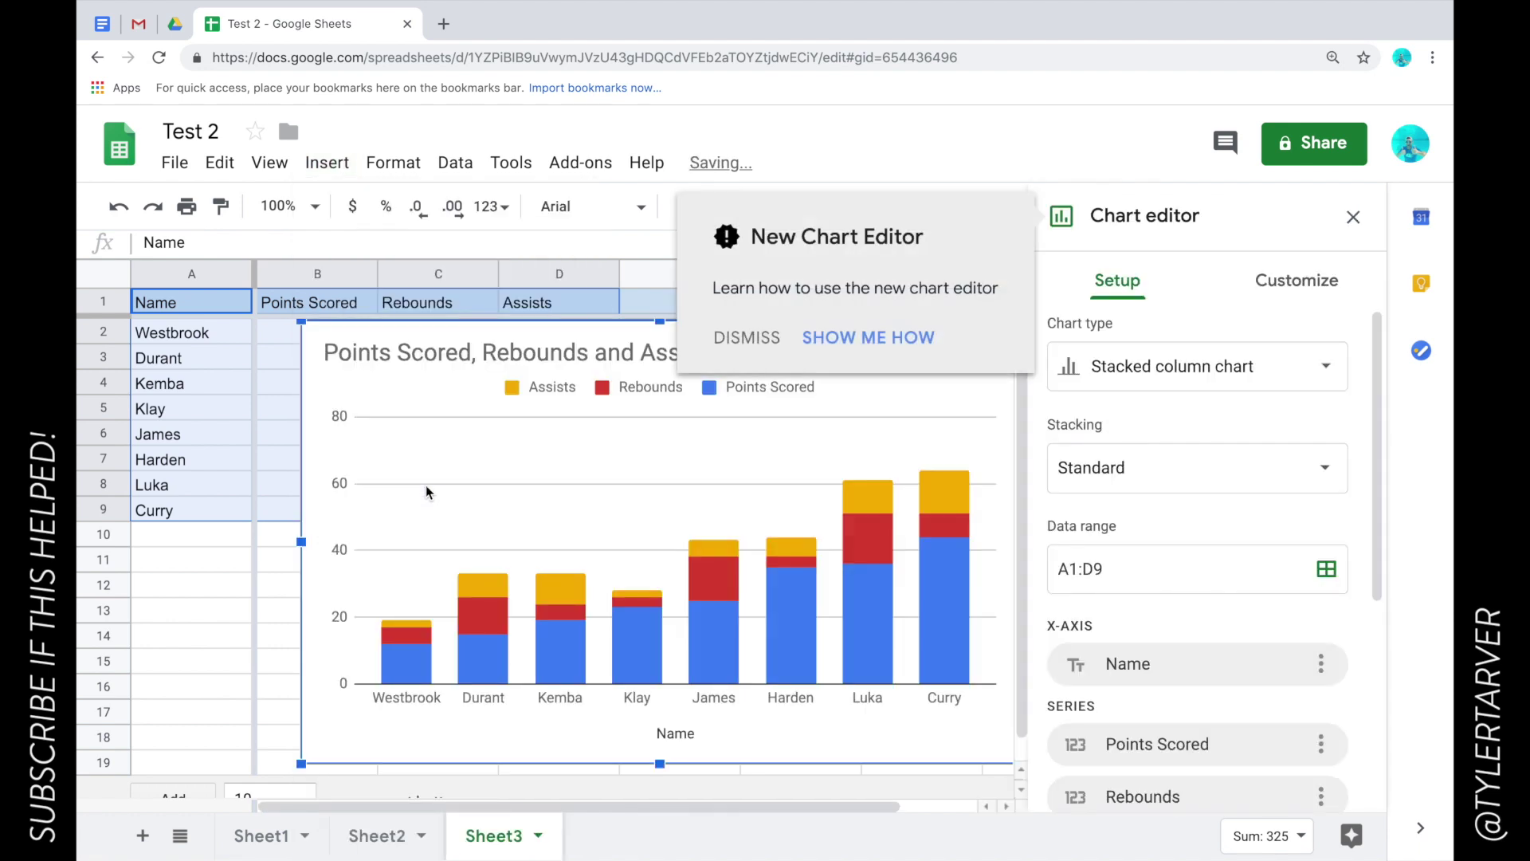
left_click_drag(302, 319, 628, 532)
left_click_drag(752, 642, 766, 452)
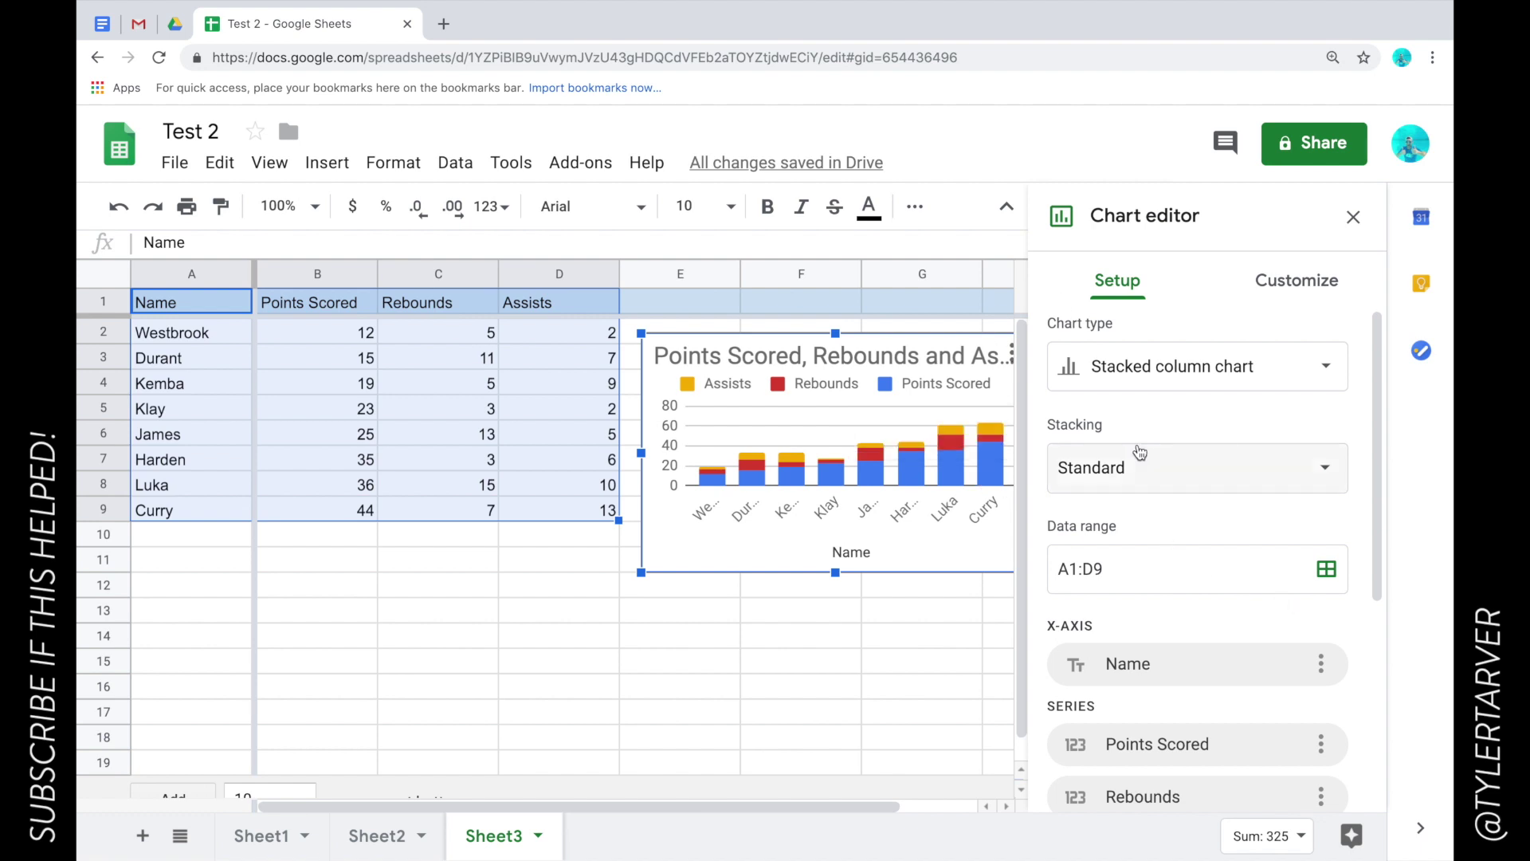
scroll(1139, 452, "down", 2)
scroll(1140, 452, "down", 3)
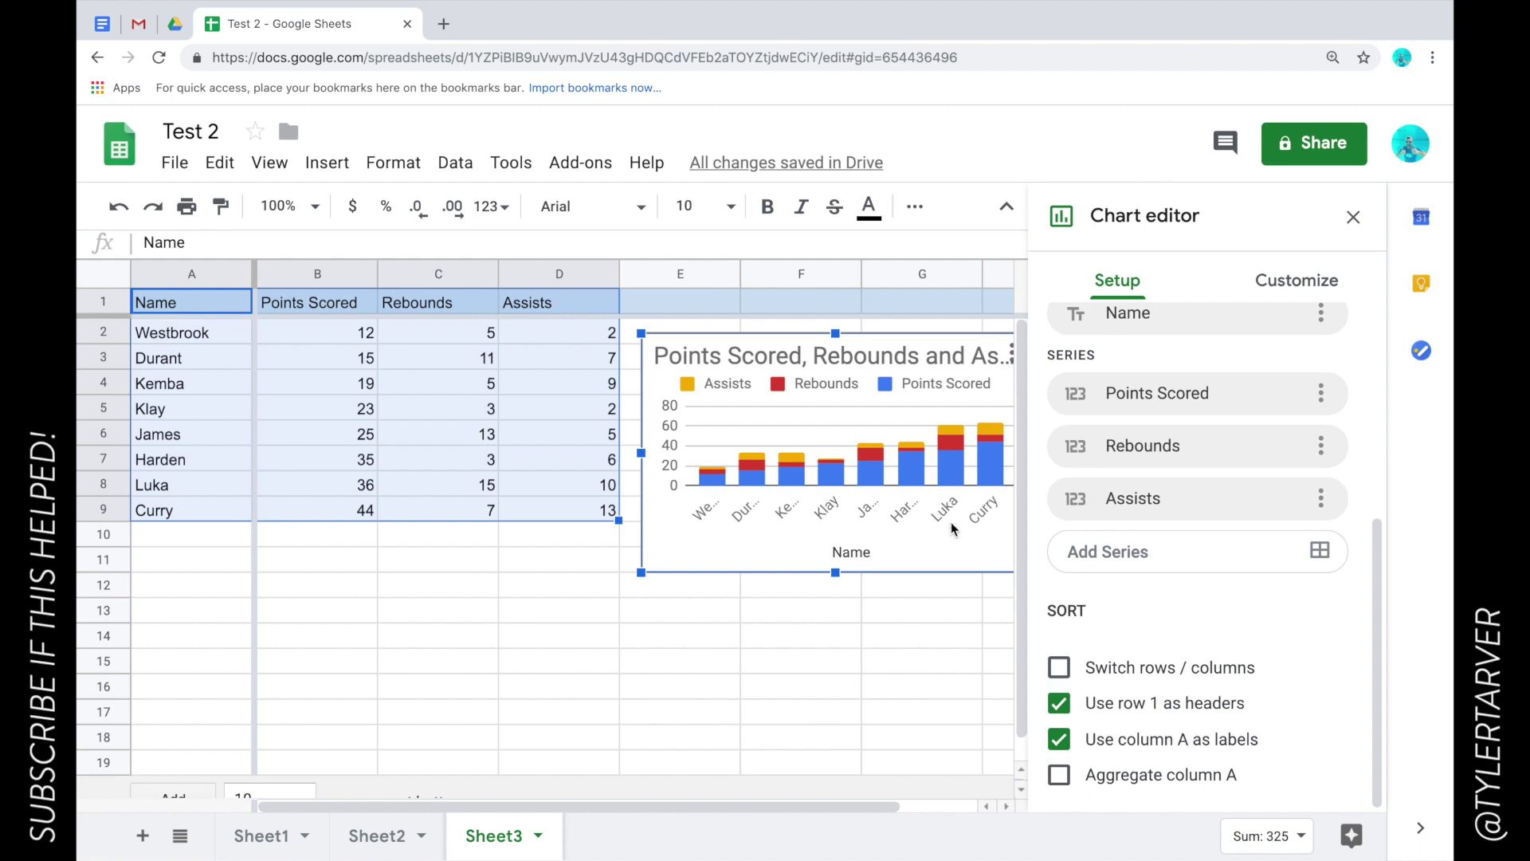
scroll(1265, 557, "up", 2)
scroll(1267, 560, "up", 3)
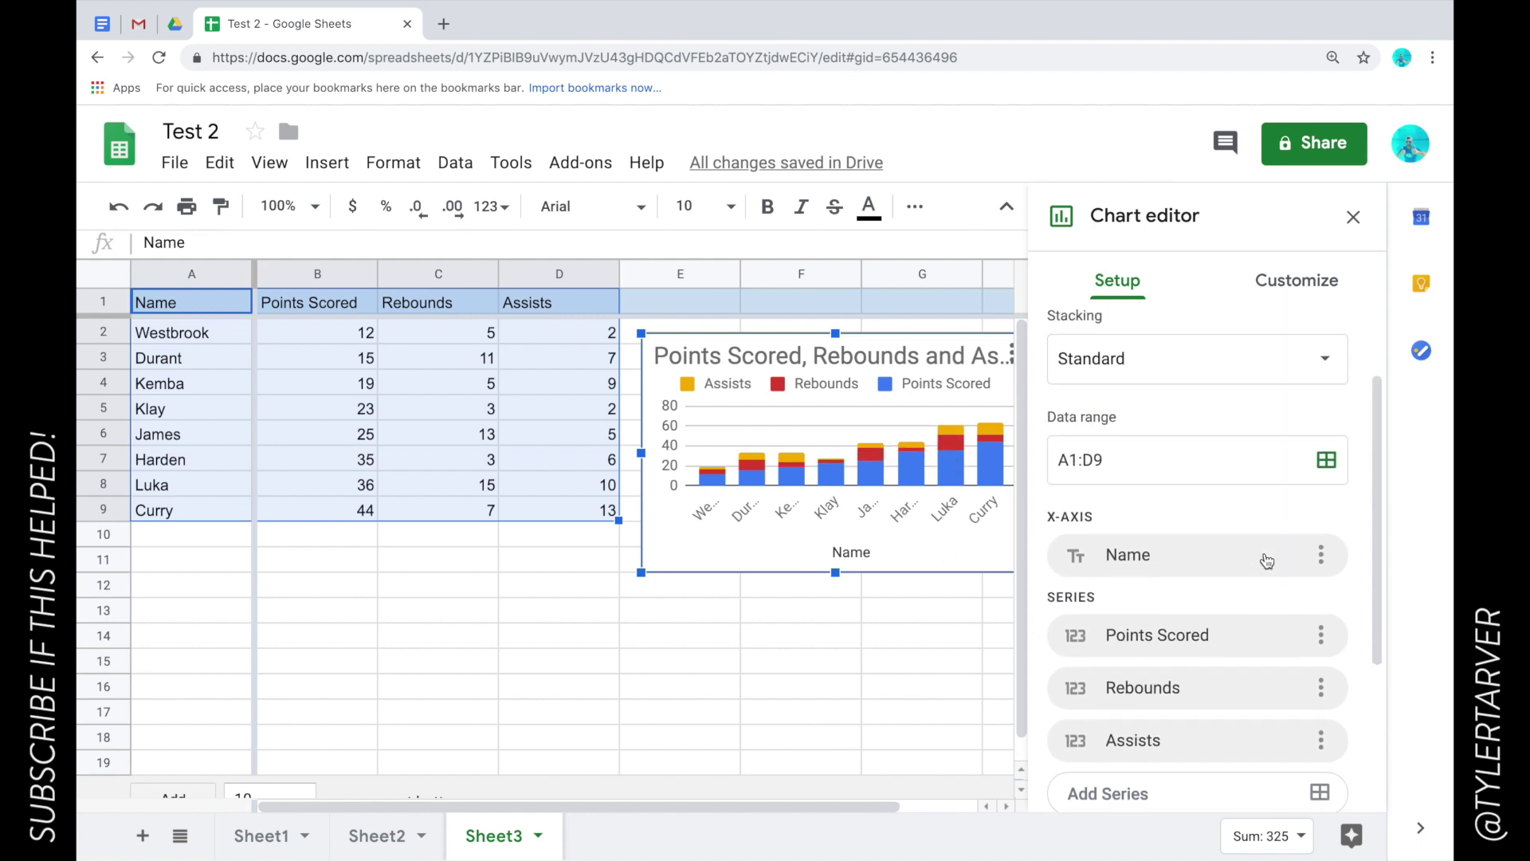
scroll(1291, 590, "up", 1)
scroll(1312, 618, "up", 2)
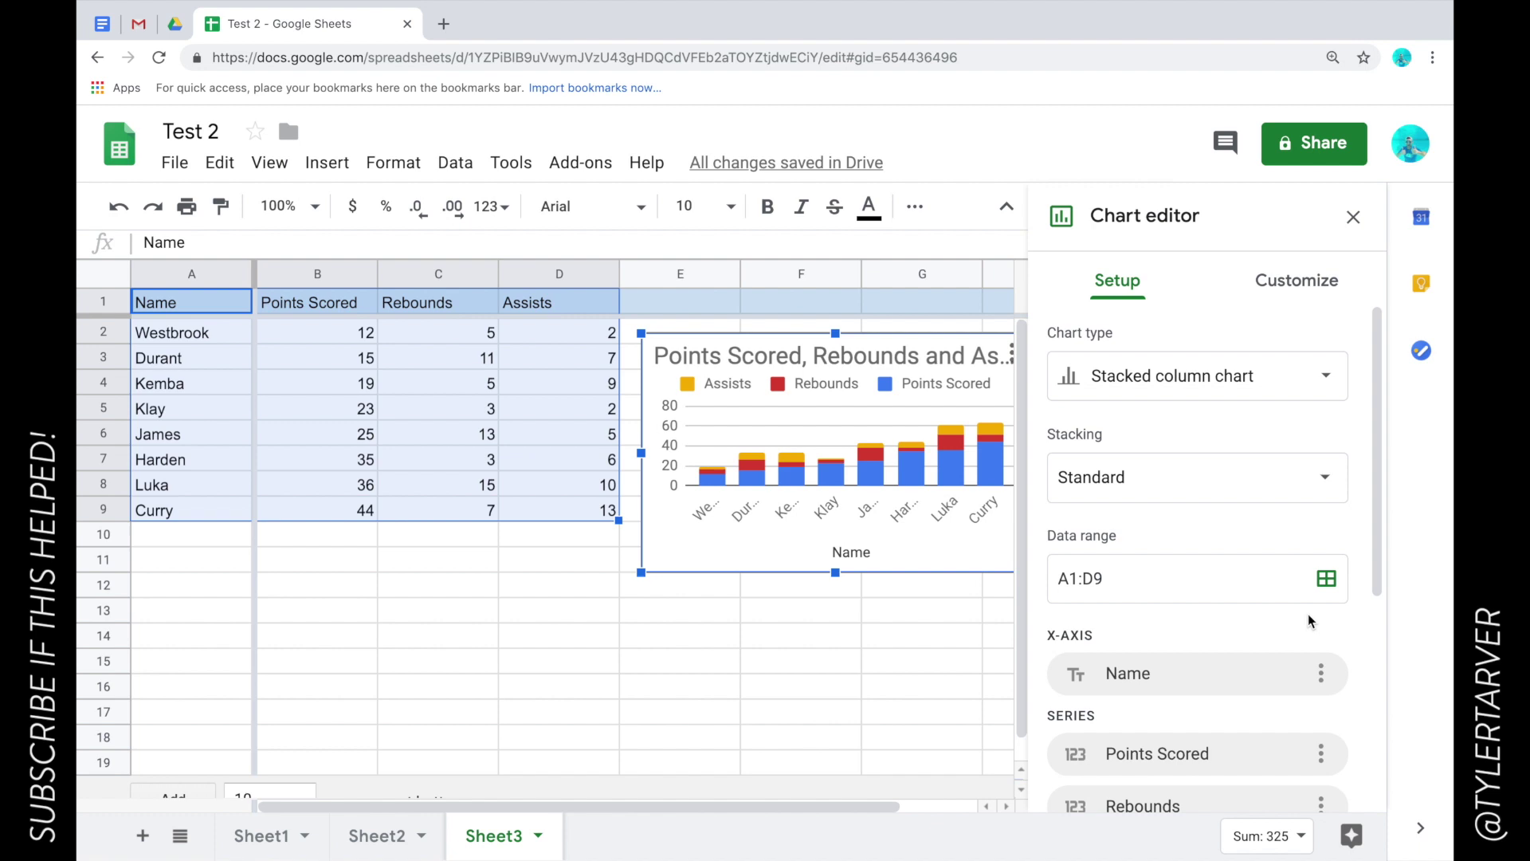
Change the chart type to a grouped Bar chart in the Chart editor
left_click(1215, 387)
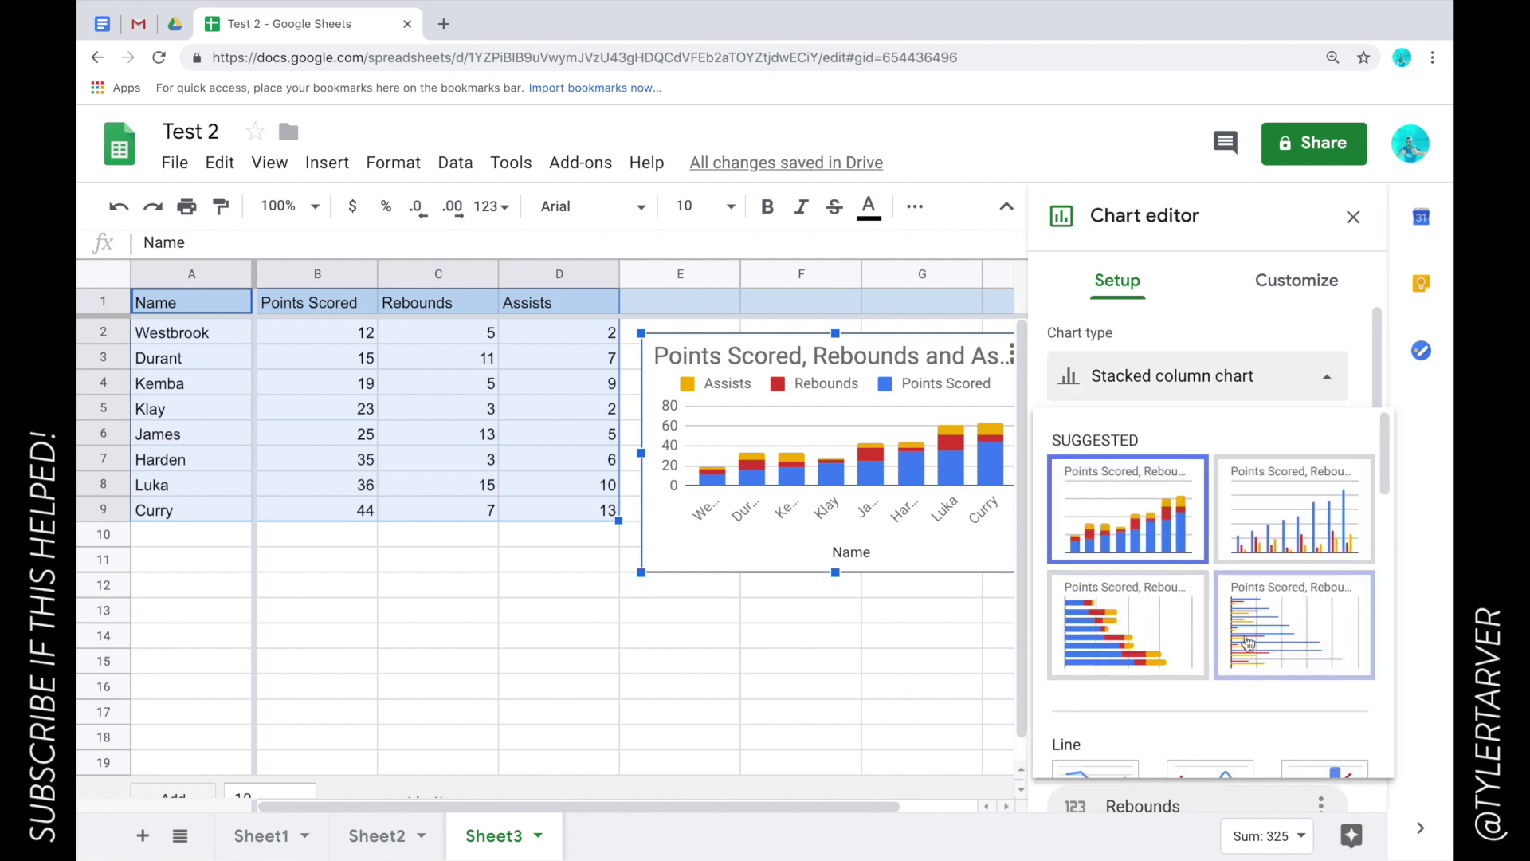
scroll(1258, 636, "down", 2)
scroll(1259, 636, "down", 2)
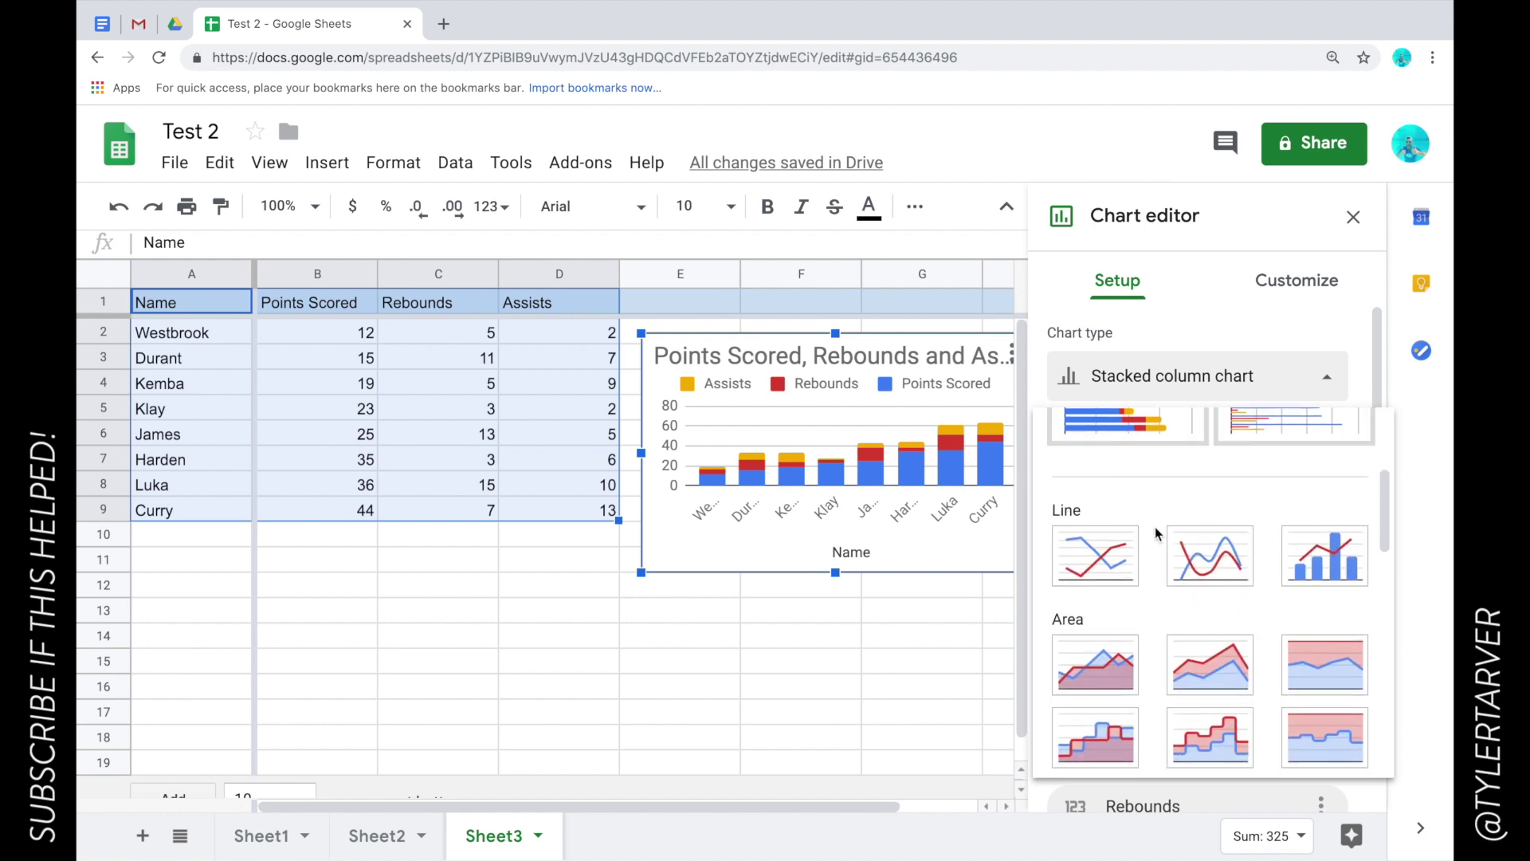
scroll(1314, 590, "down", 1)
scroll(1313, 590, "down", 4)
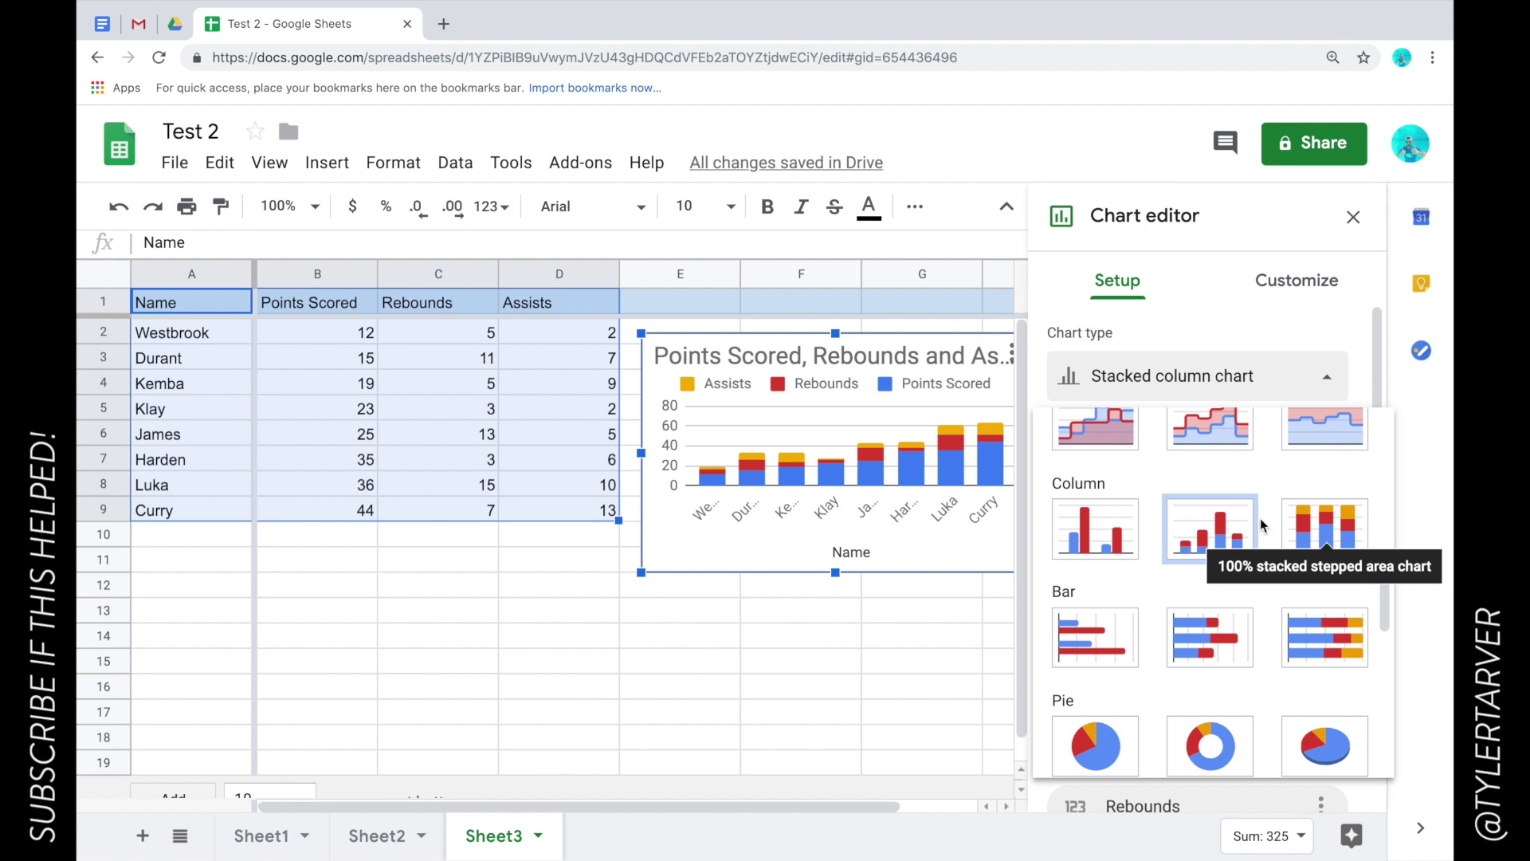
scroll(1311, 587, "up", 2)
scroll(1307, 573, "up", 1)
scroll(1296, 538, "up", 3)
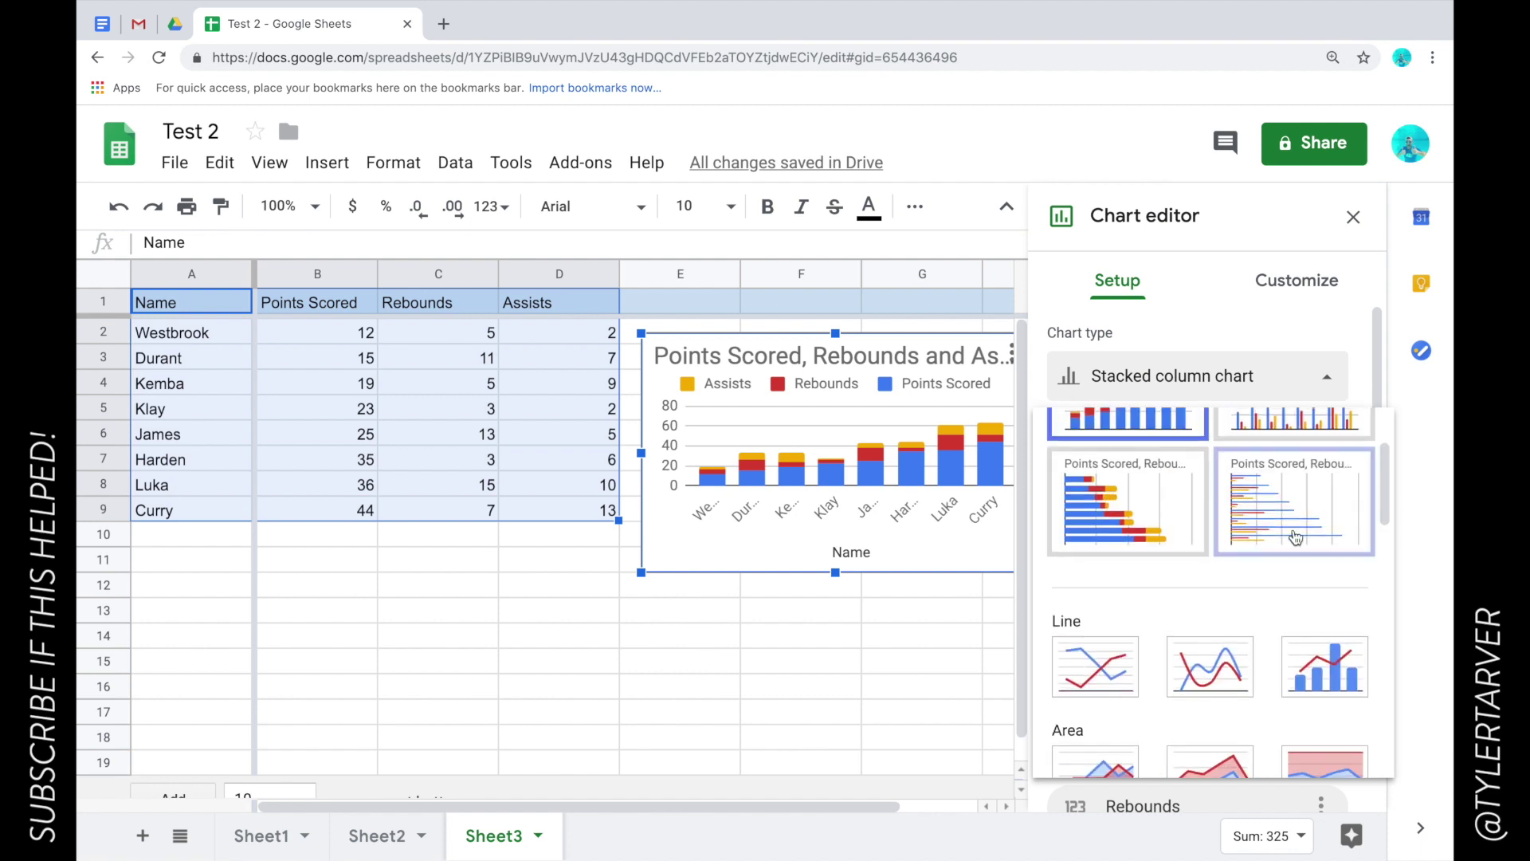
left_click(1275, 514)
Nudge the bar chart slightly down and right, then deselect it
left_click(748, 621)
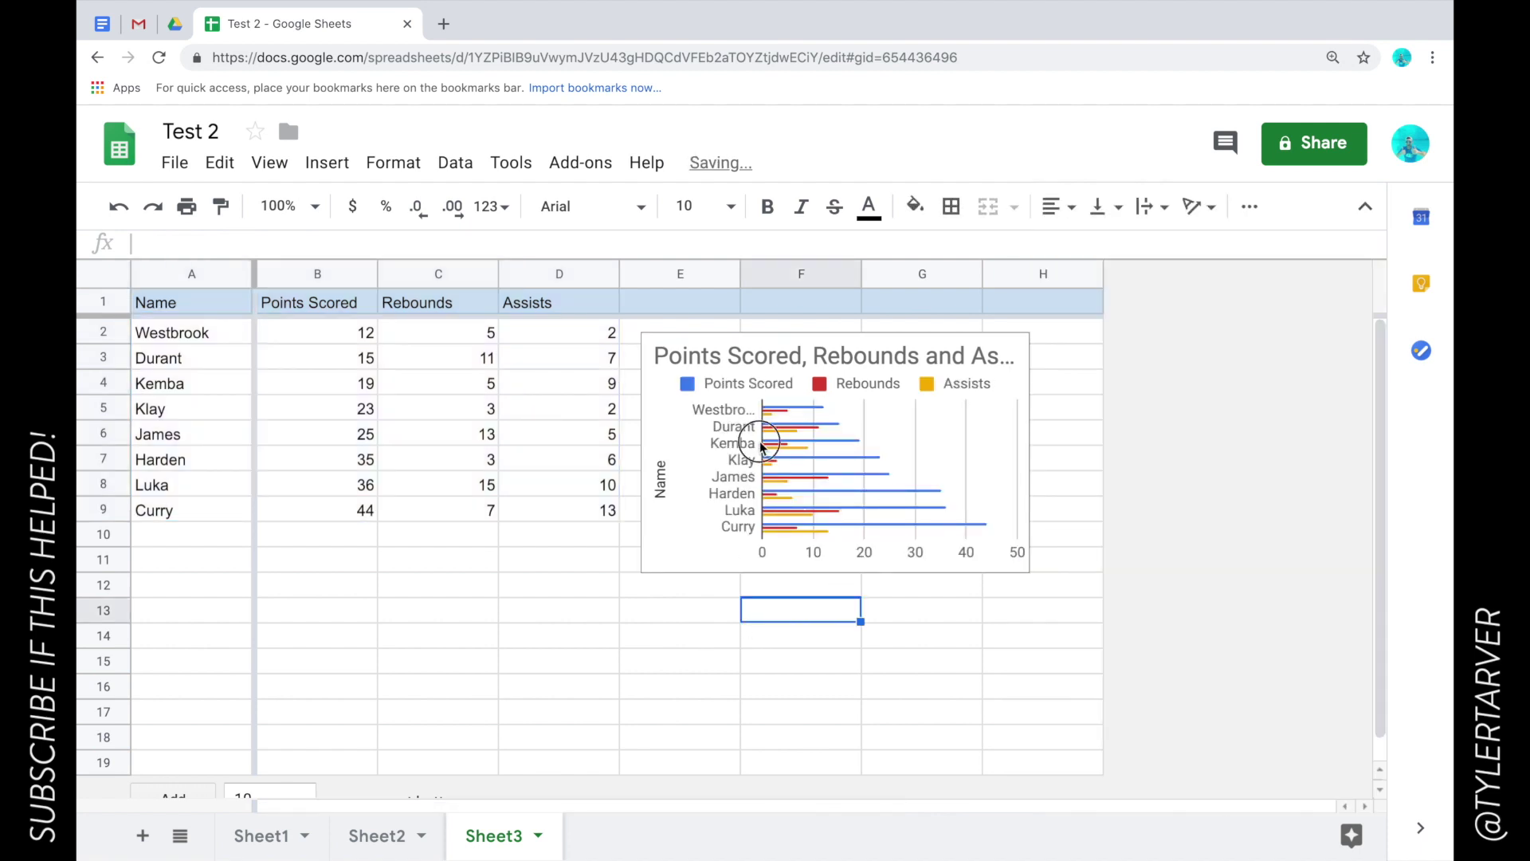
mouse_move(764, 451)
left_mouse_down()
mouse_move(731, 687)
mouse_move(774, 483)
left_mouse_up()
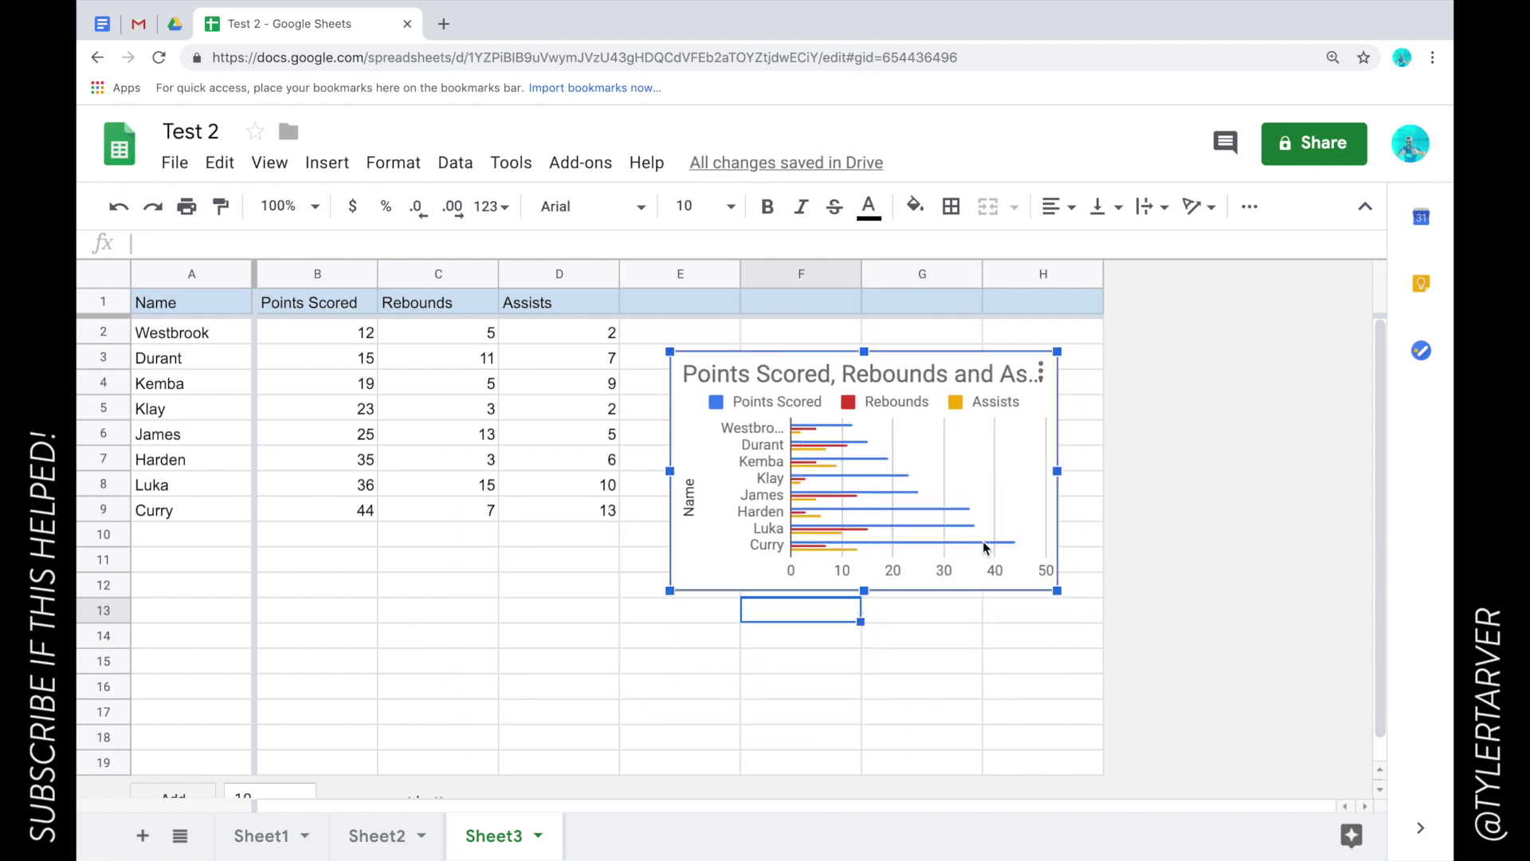
mouse_move(851, 533)
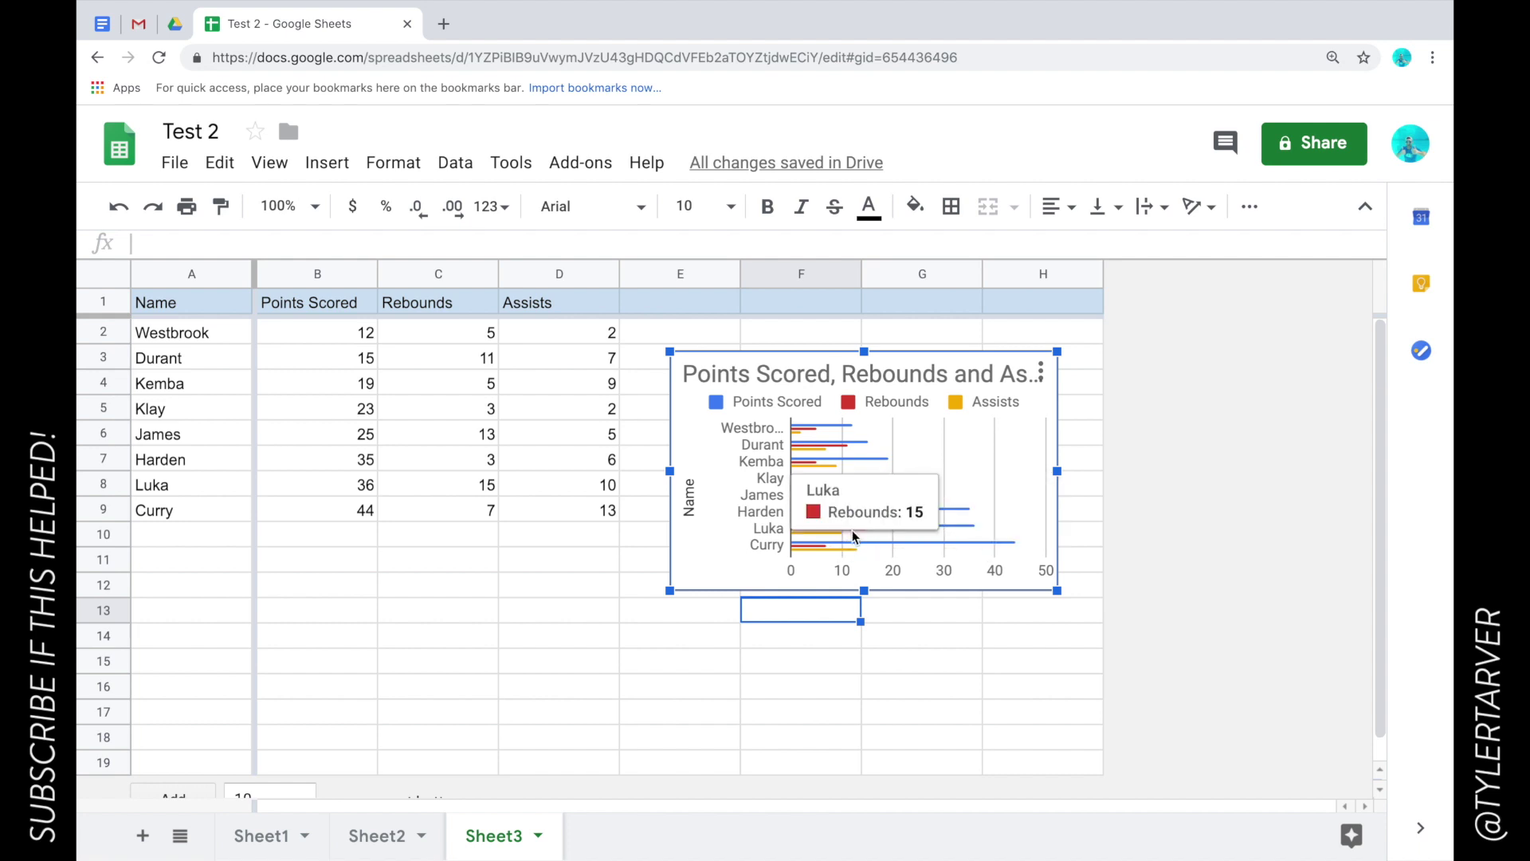
key("Escape")
left_click(771, 490)
left_click(580, 588)
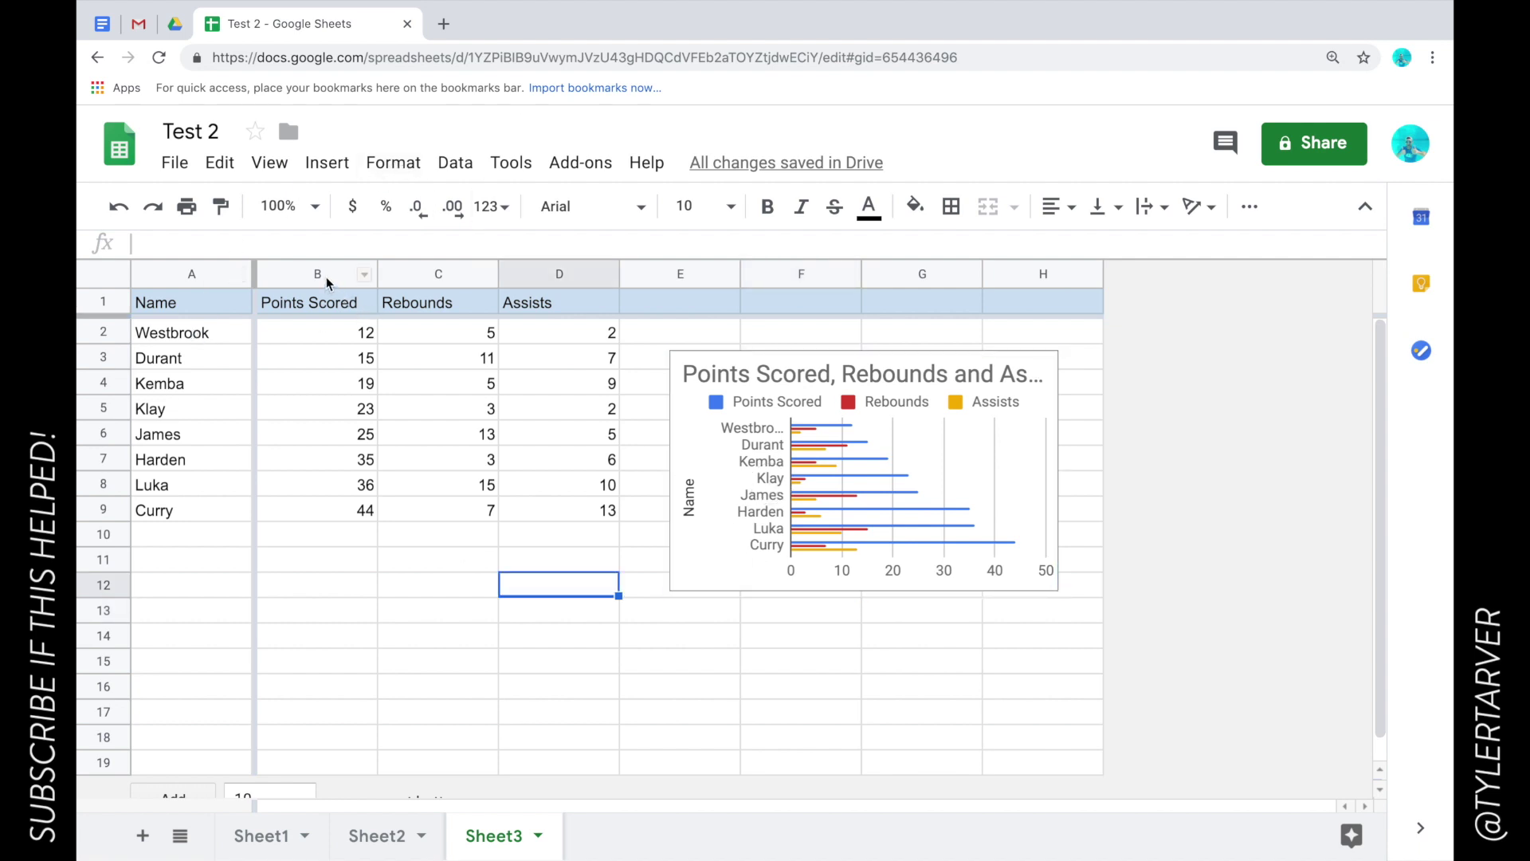
Insert a Points Scored vs. Name column chart from A1:B9, shrunk and placed below the table
mouse_move(222, 301)
left_mouse_down()
mouse_move(341, 437)
mouse_move(354, 508)
left_mouse_up()
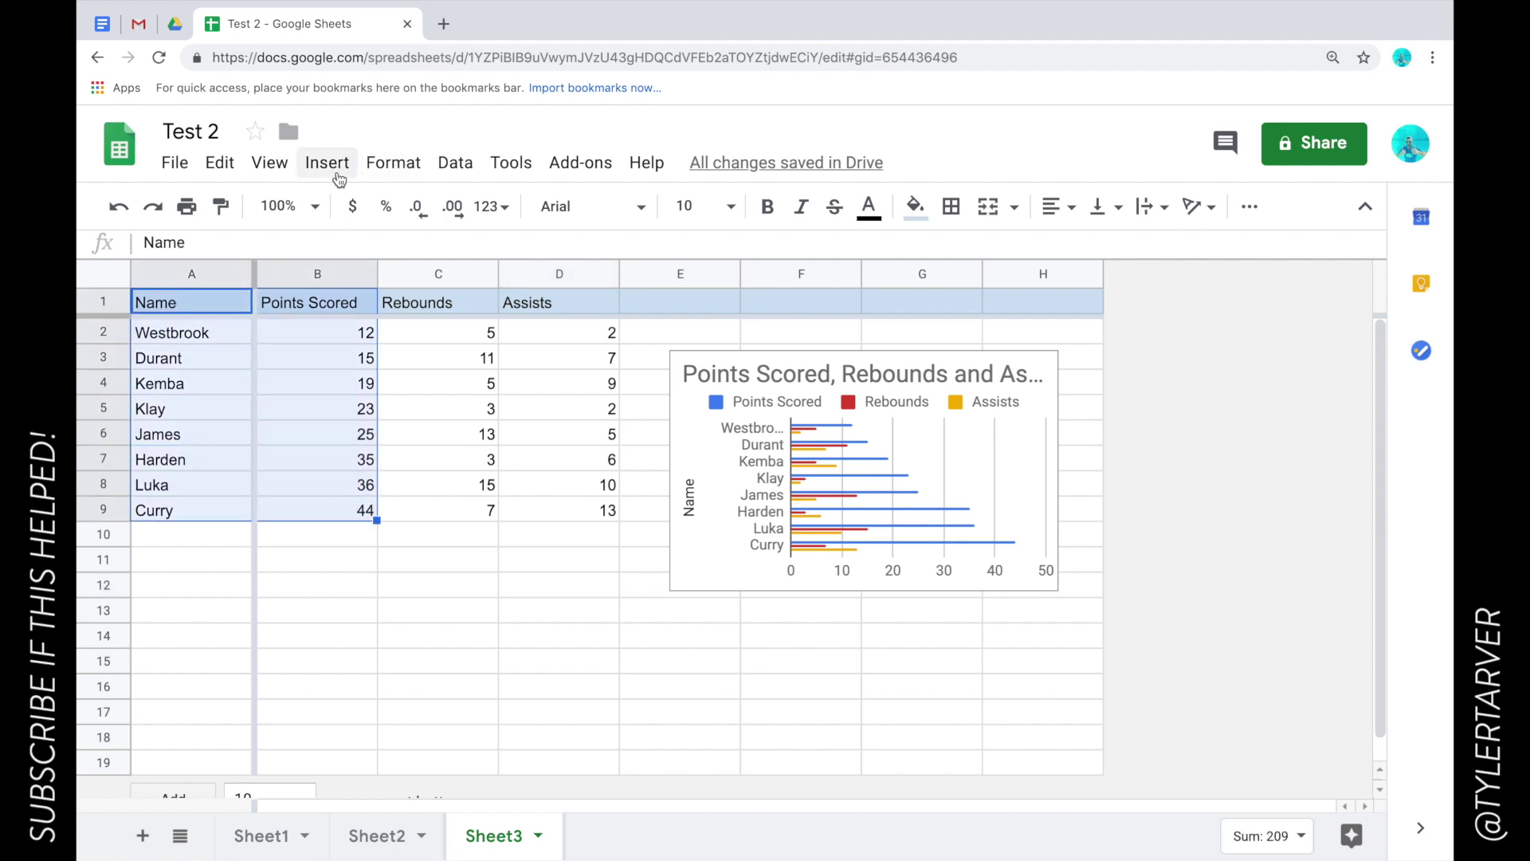
left_click(271, 163)
mouse_move(327, 163)
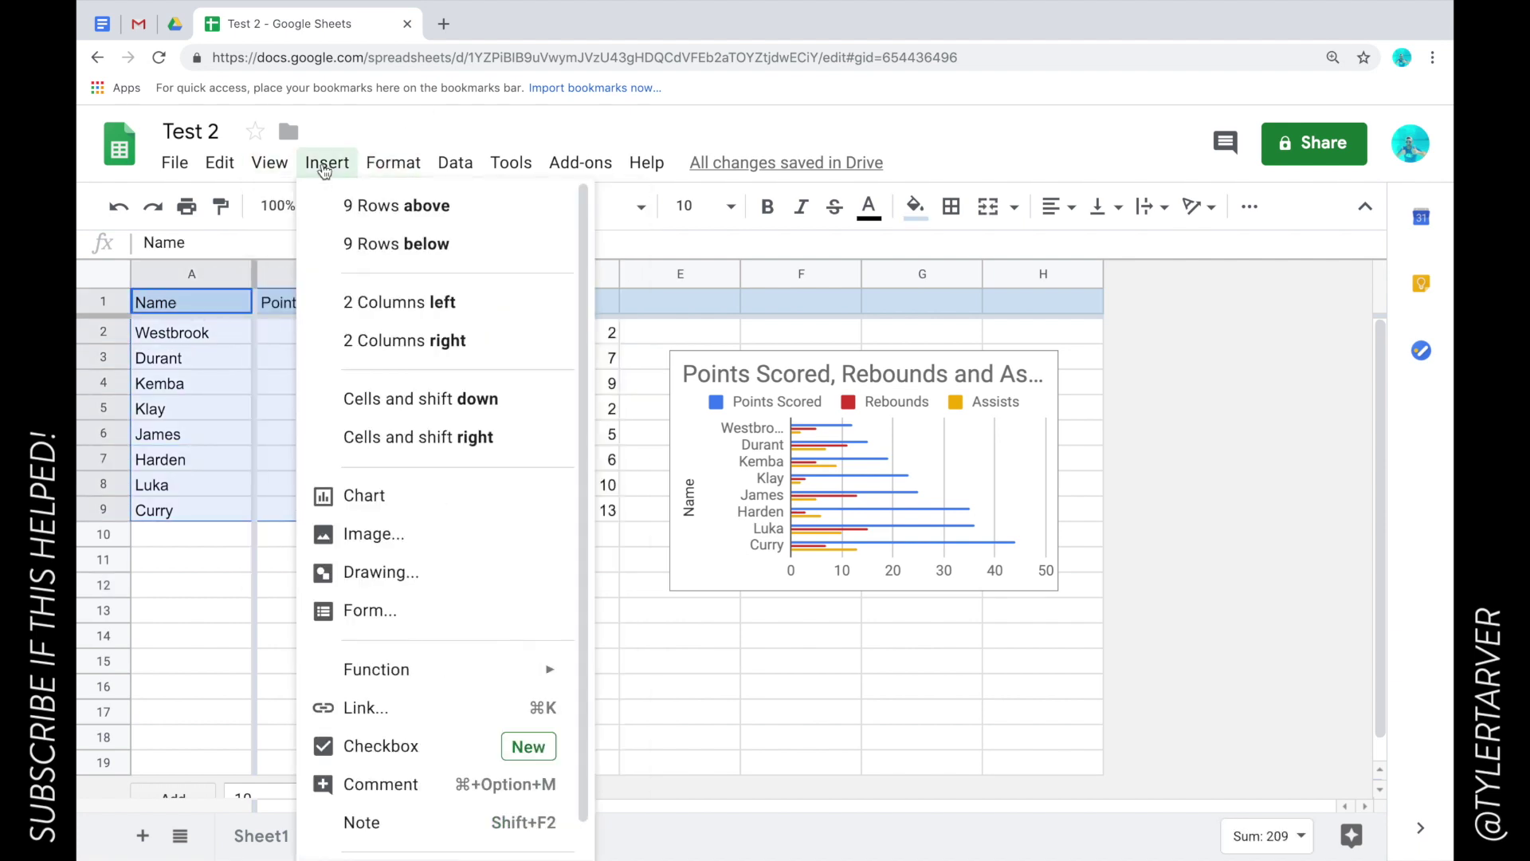
left_click(429, 505)
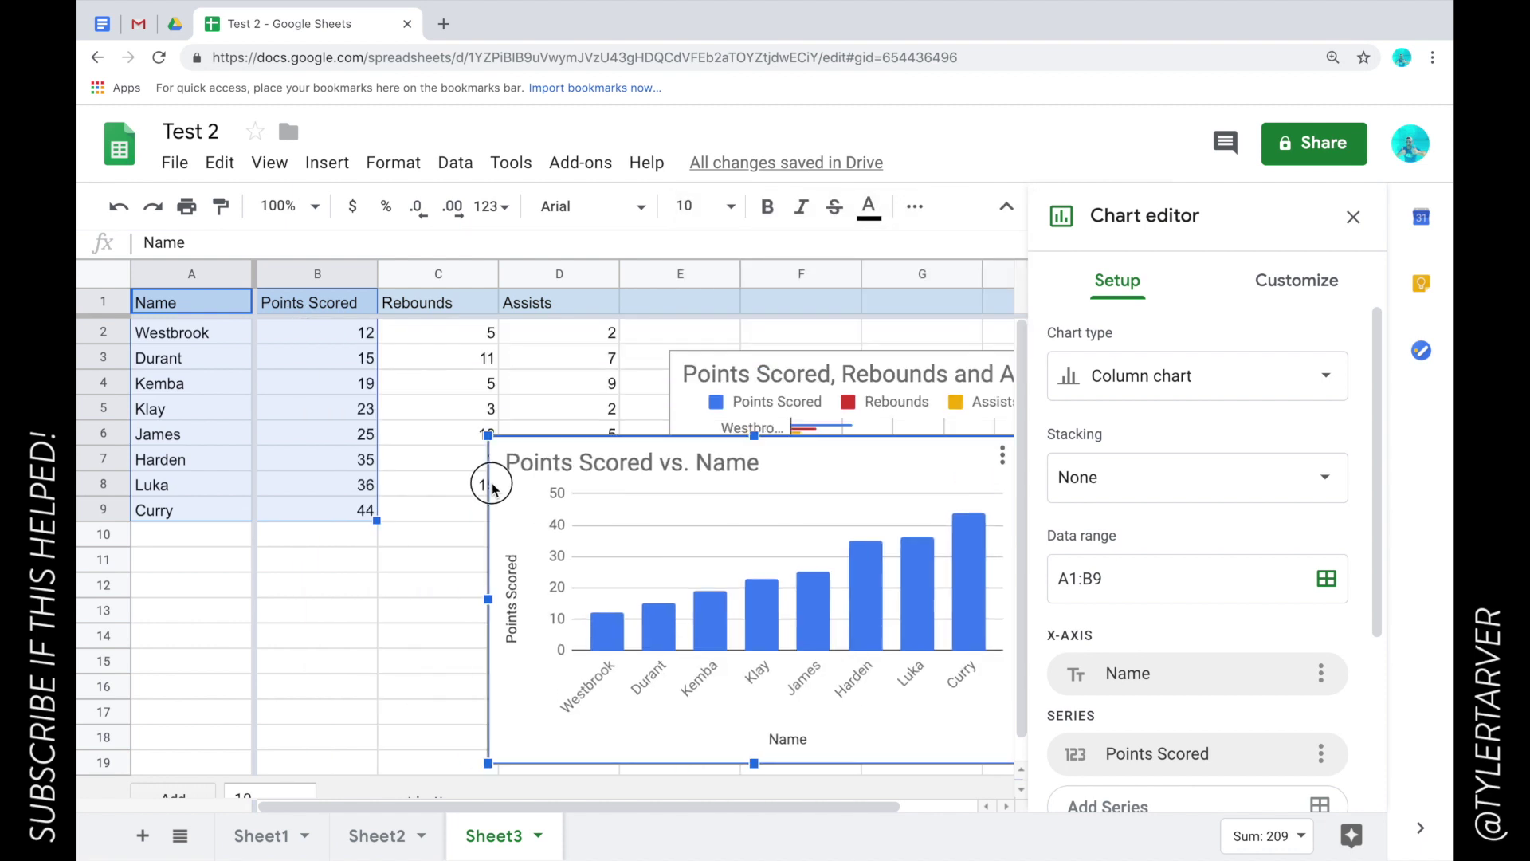
left_click_drag(301, 322, 678, 552)
left_click_drag(907, 658, 518, 681)
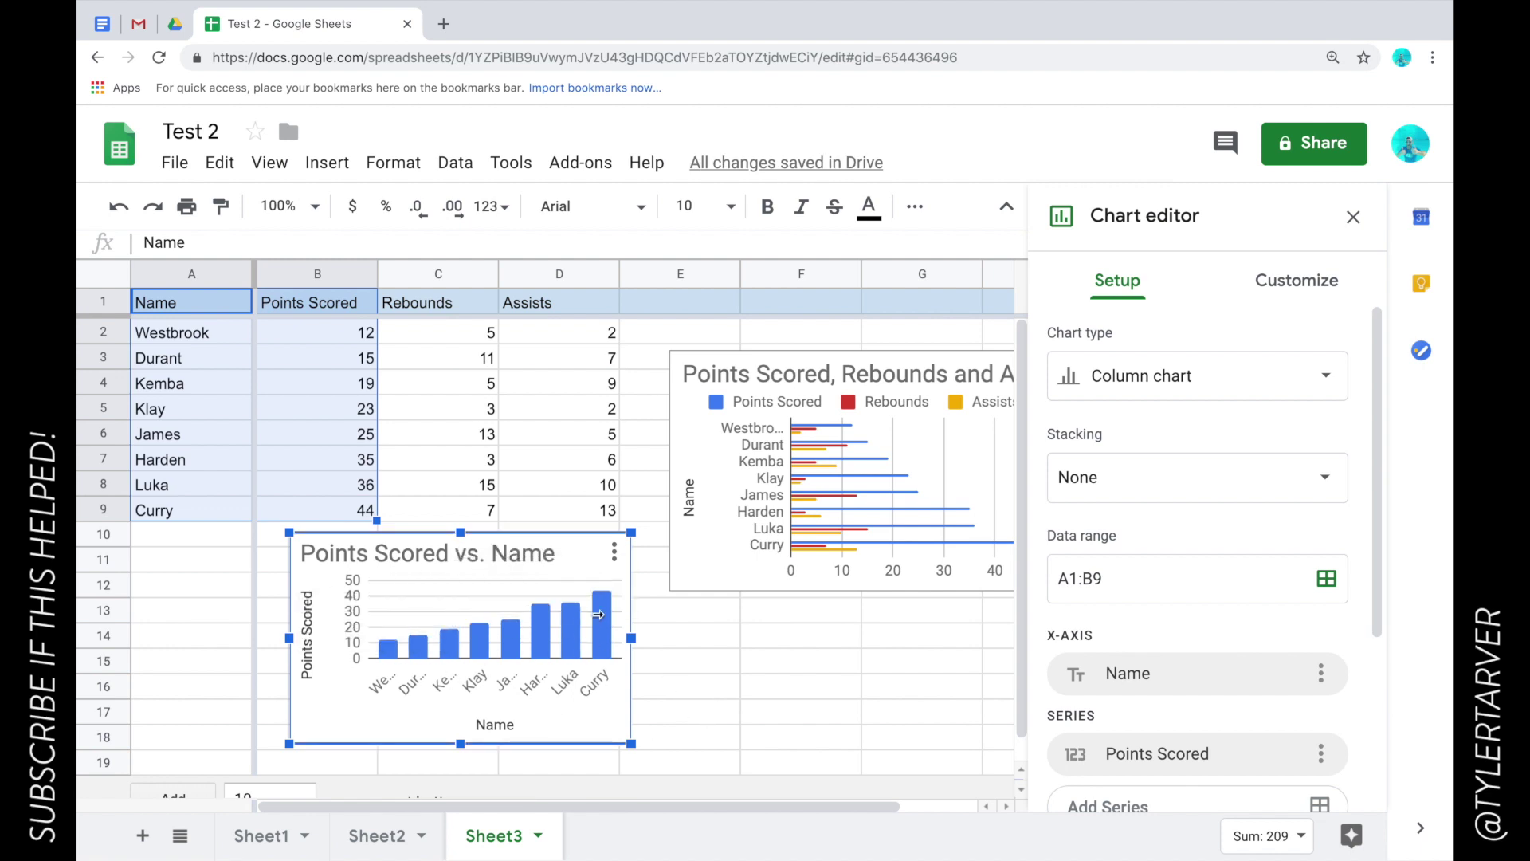
Look over the points chart's Customize options, then return to its Setup options
mouse_move(438, 275)
scroll(1255, 555, "down", 3)
scroll(1255, 556, "up", 3)
left_click(1273, 283)
left_click(1116, 286)
scroll(1213, 498, "down", 2)
scroll(1283, 728, "down", 2)
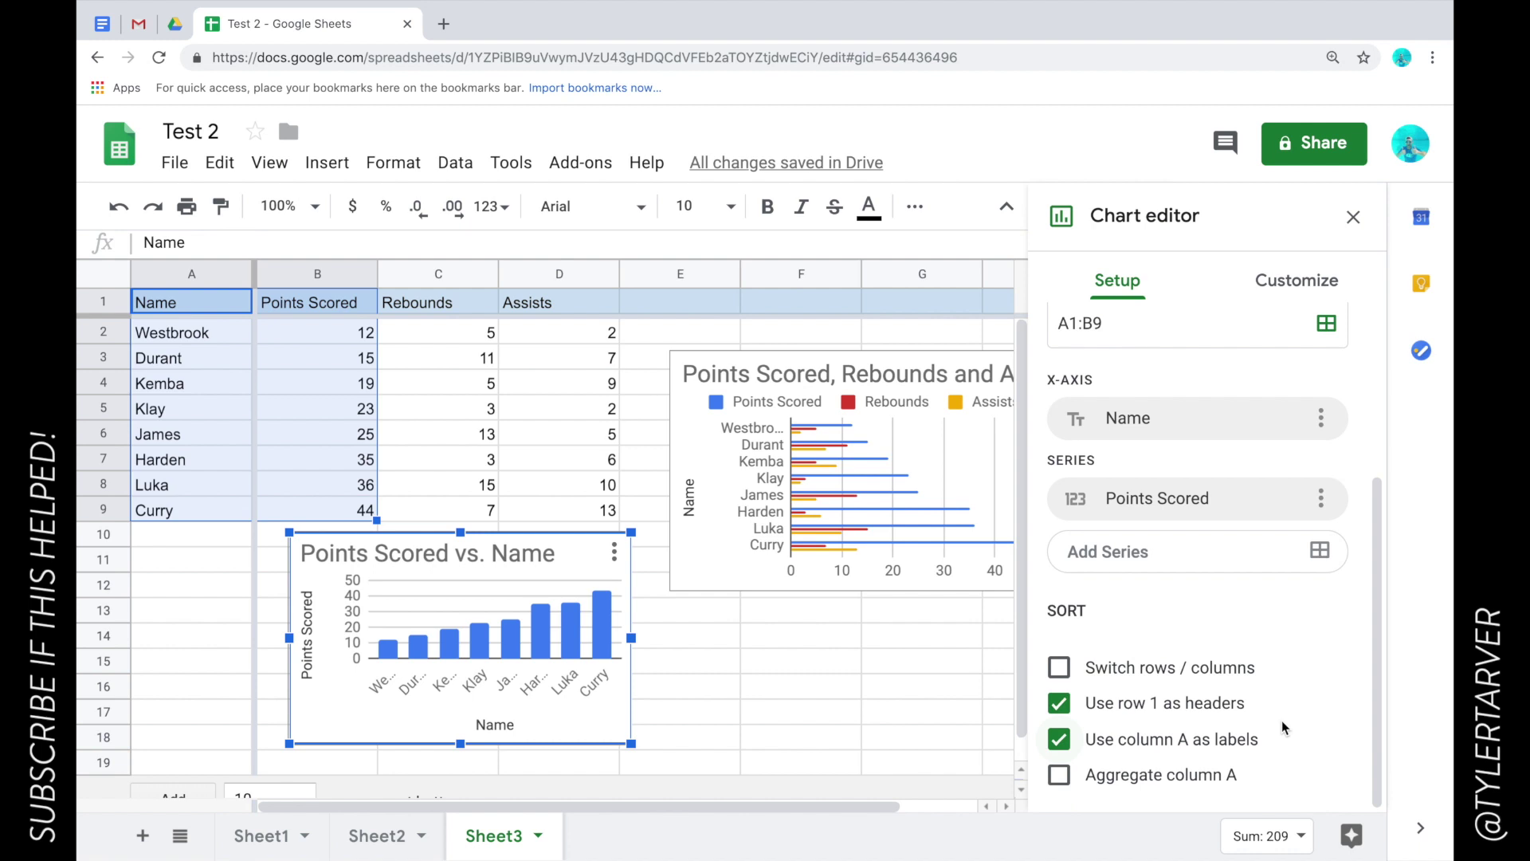
scroll(1285, 727, "up", 3)
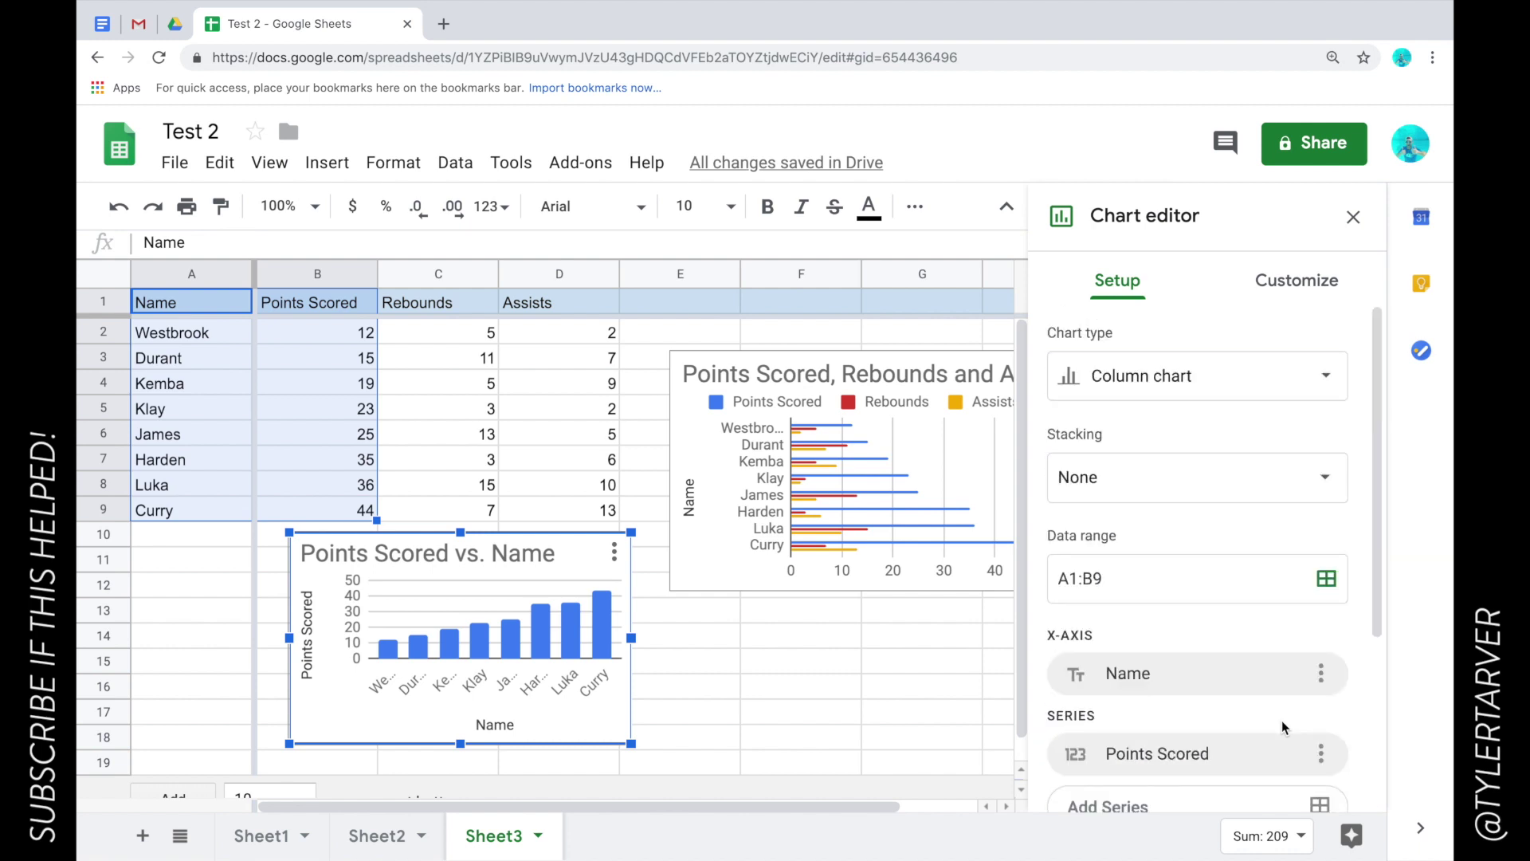